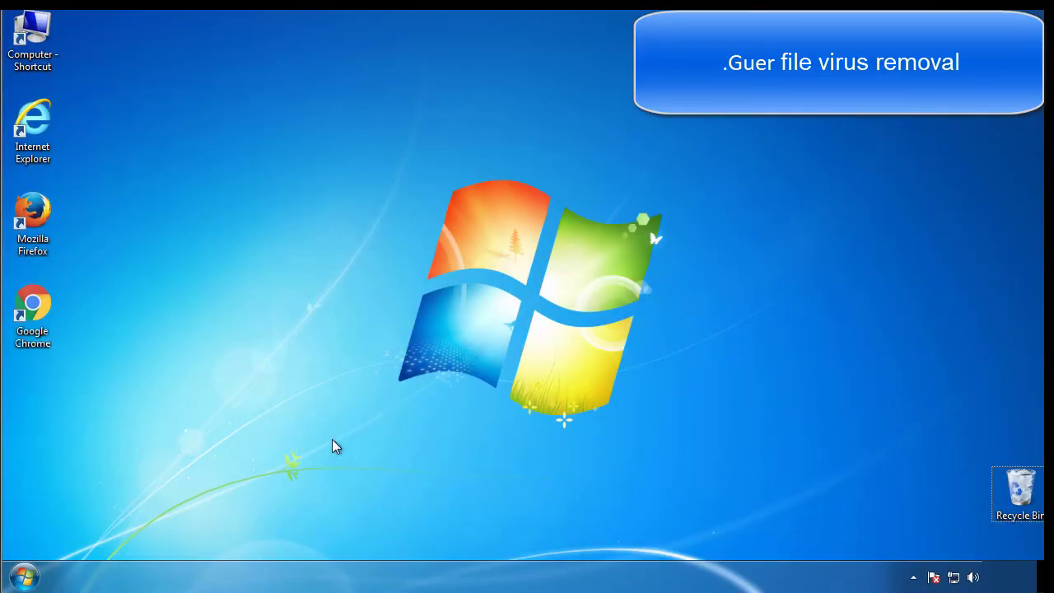
Step: Run msconfig, enable a minimal Safe boot for Windows 7, and restart the computer
click(33, 576)
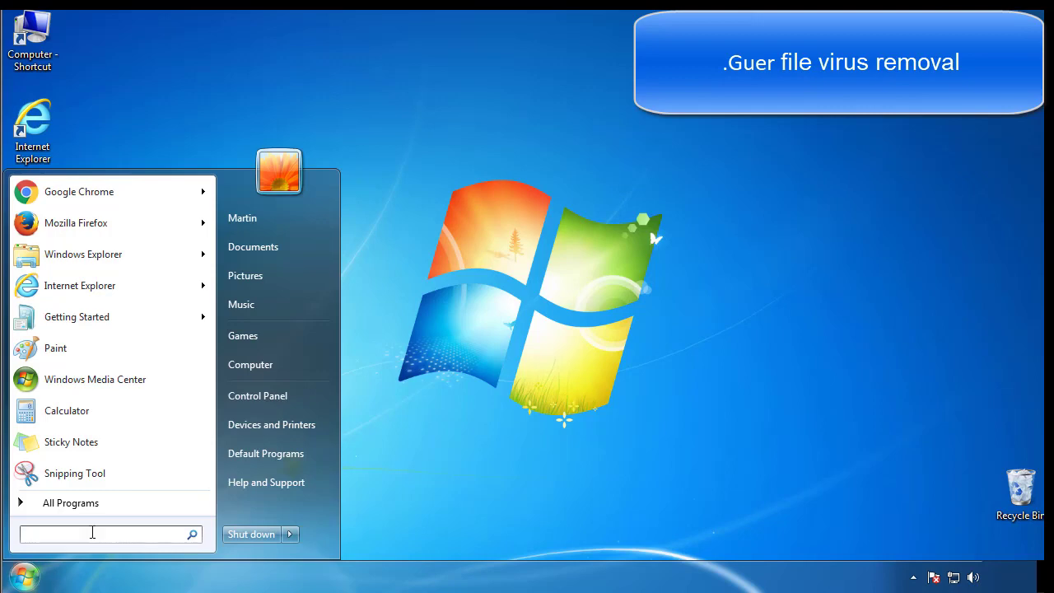
text(msconfig)
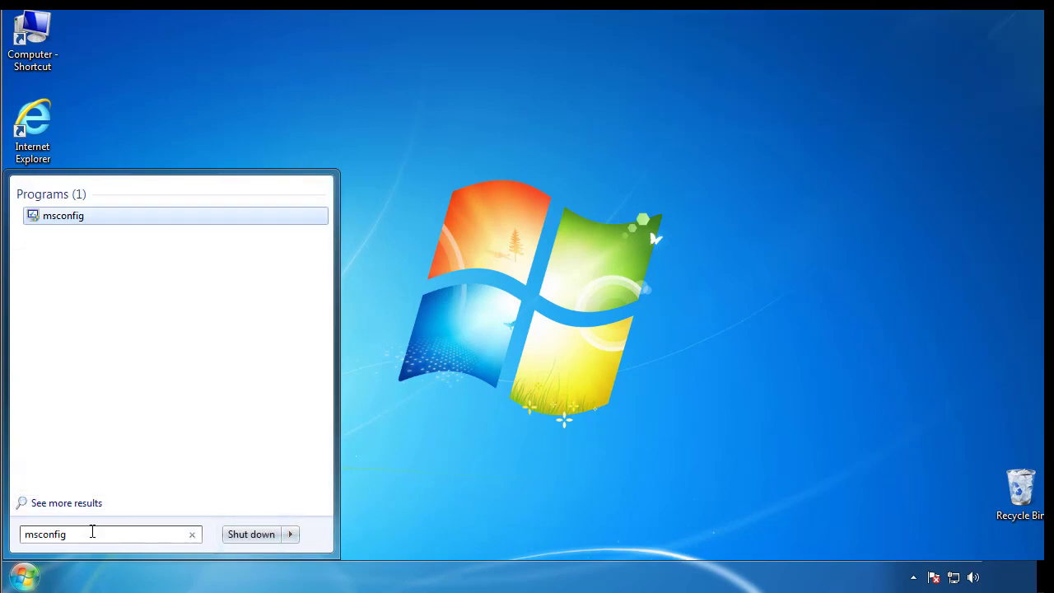
key(Return)
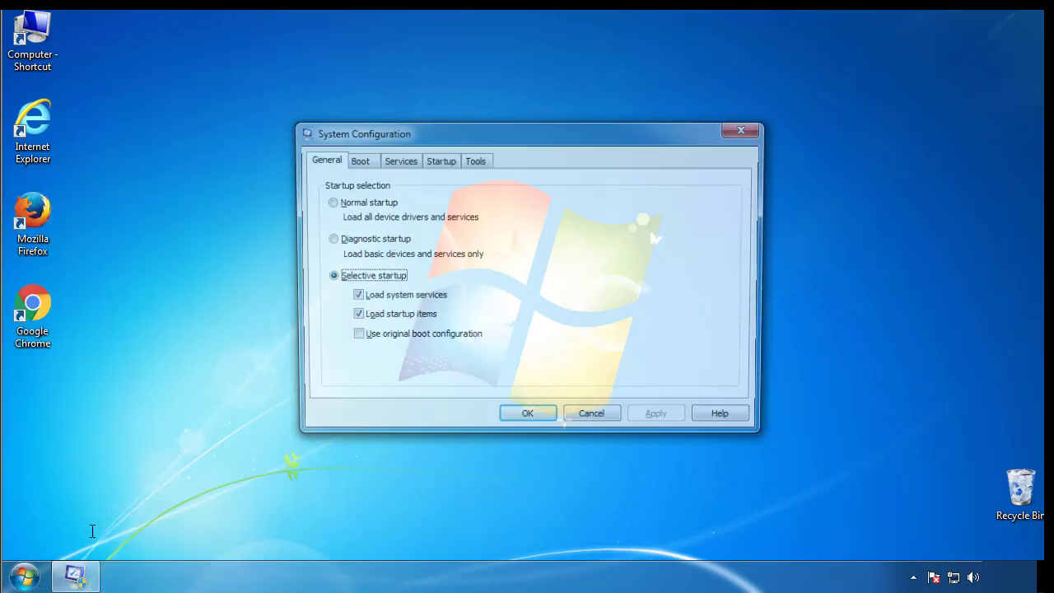
click(355, 161)
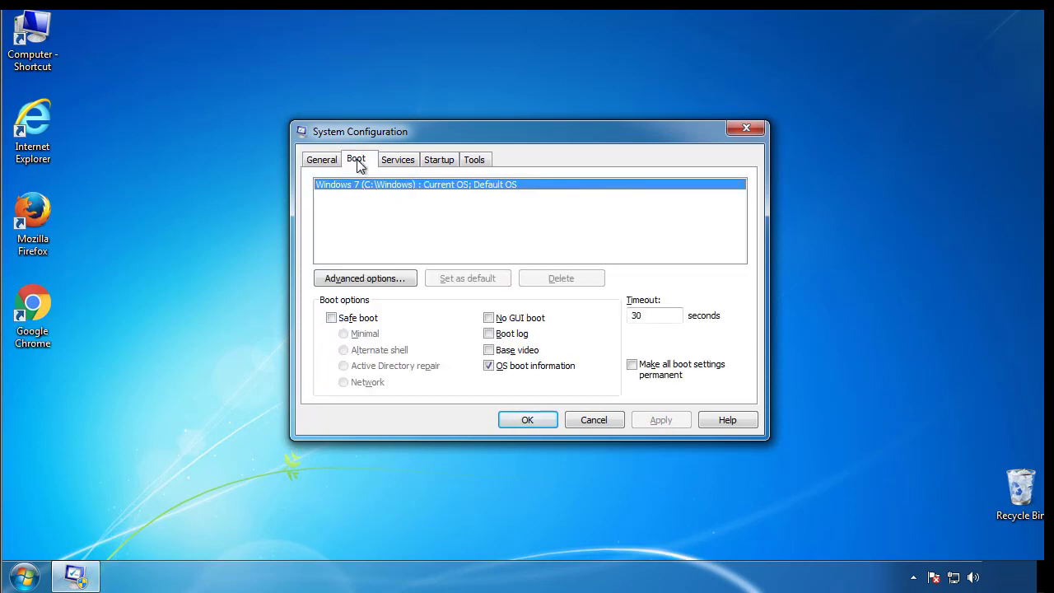
click(332, 318)
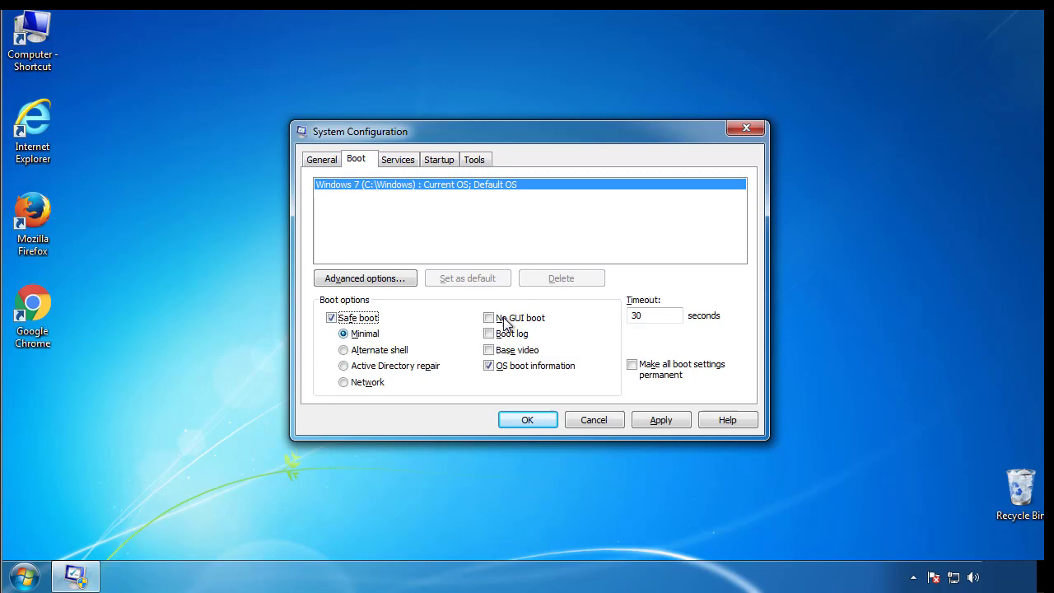
click(542, 425)
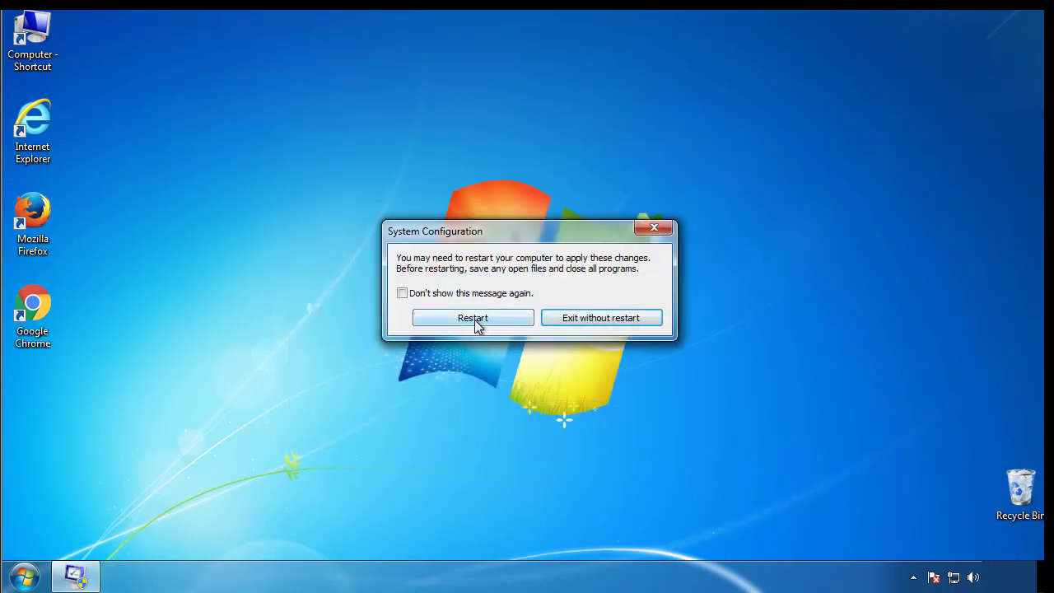
click(478, 320)
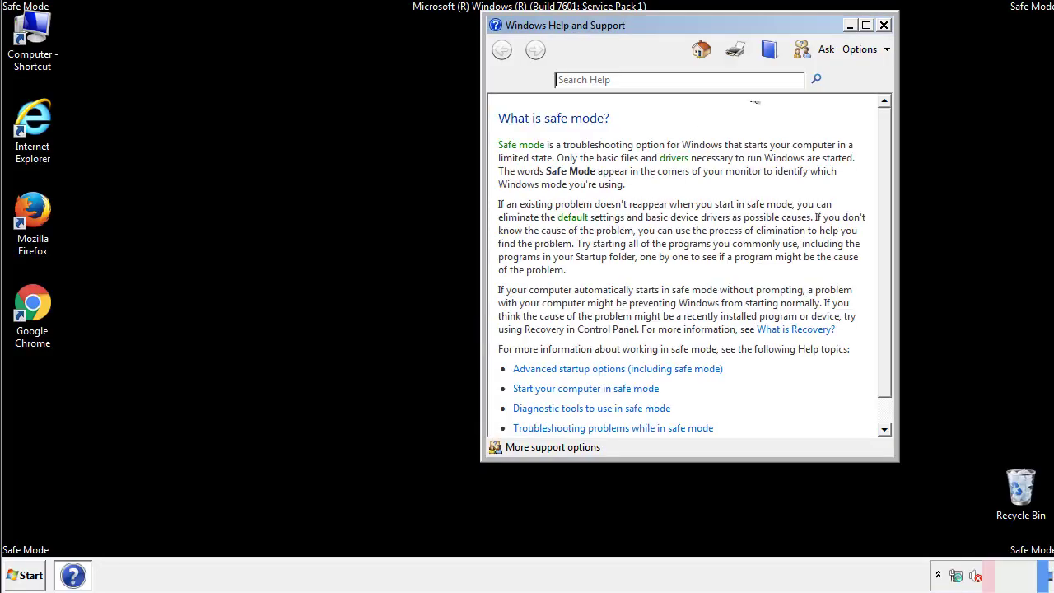
Step: Close the safe mode help window and apply the Folder Options setting that shows hidden files, folders, and drives
click(883, 25)
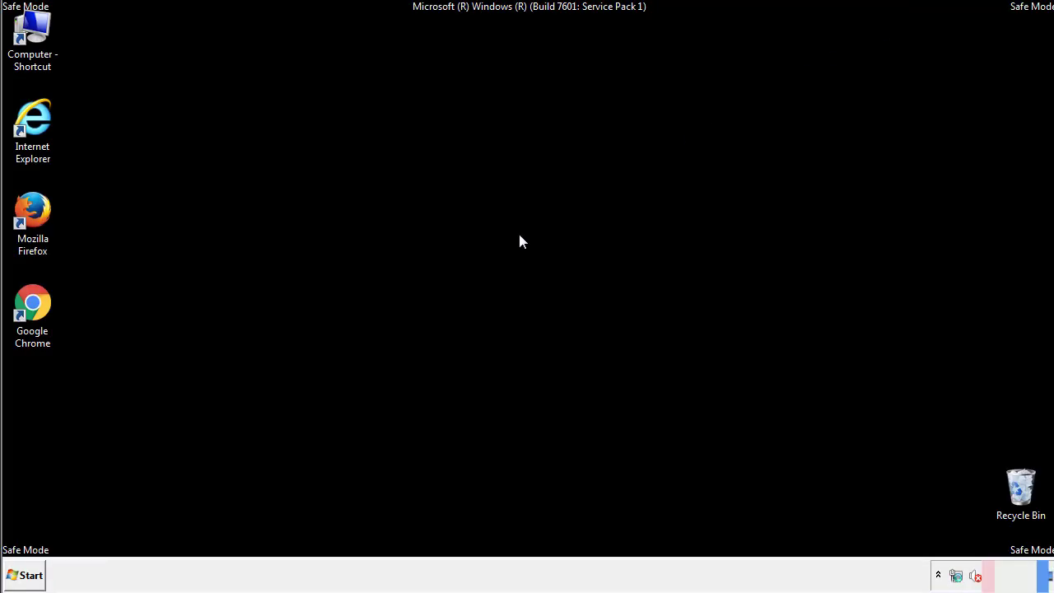
click(31, 574)
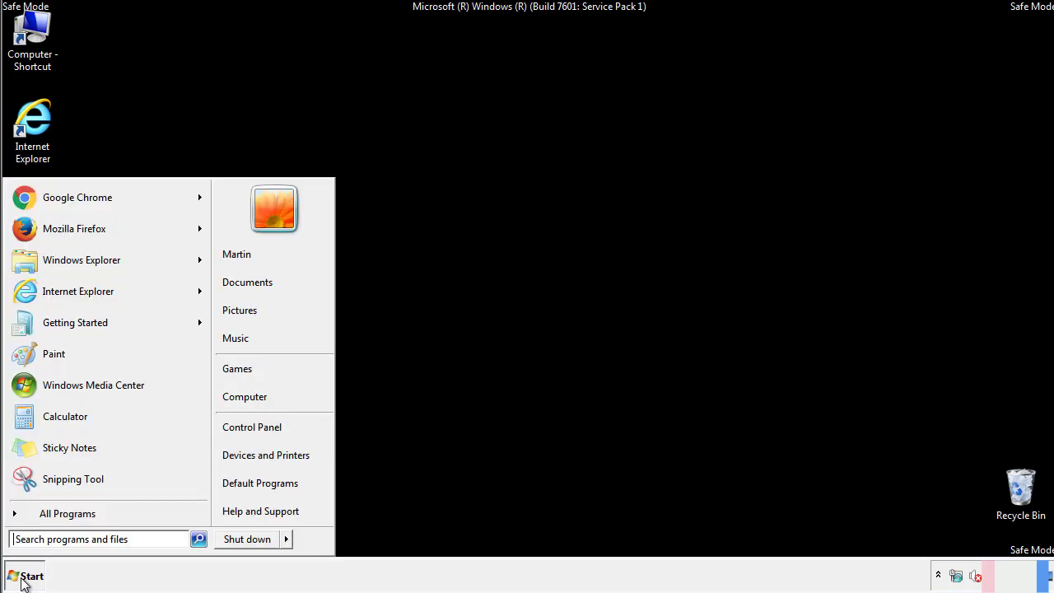
click(247, 427)
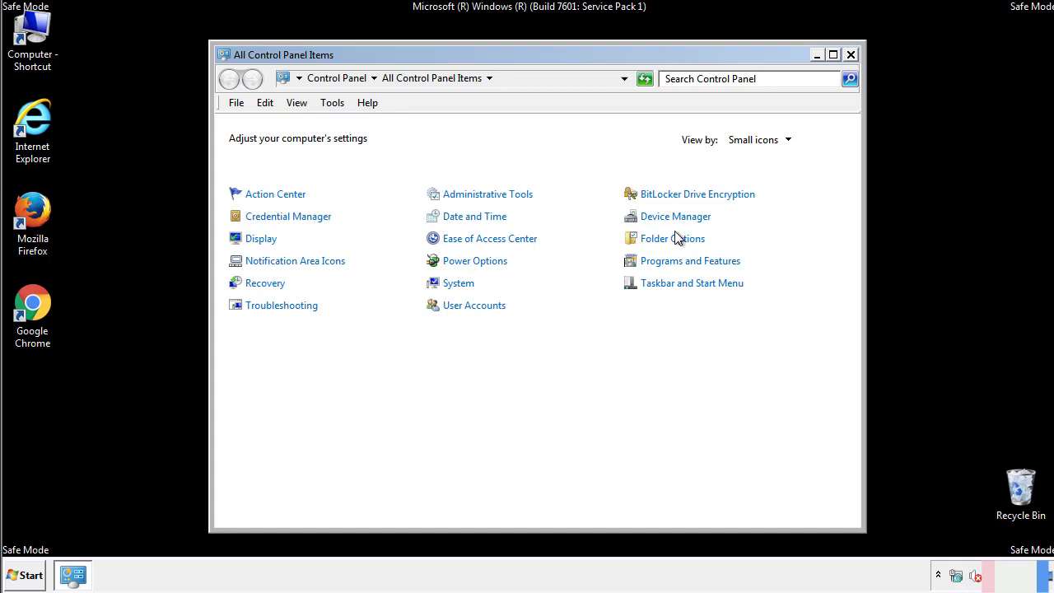
click(673, 239)
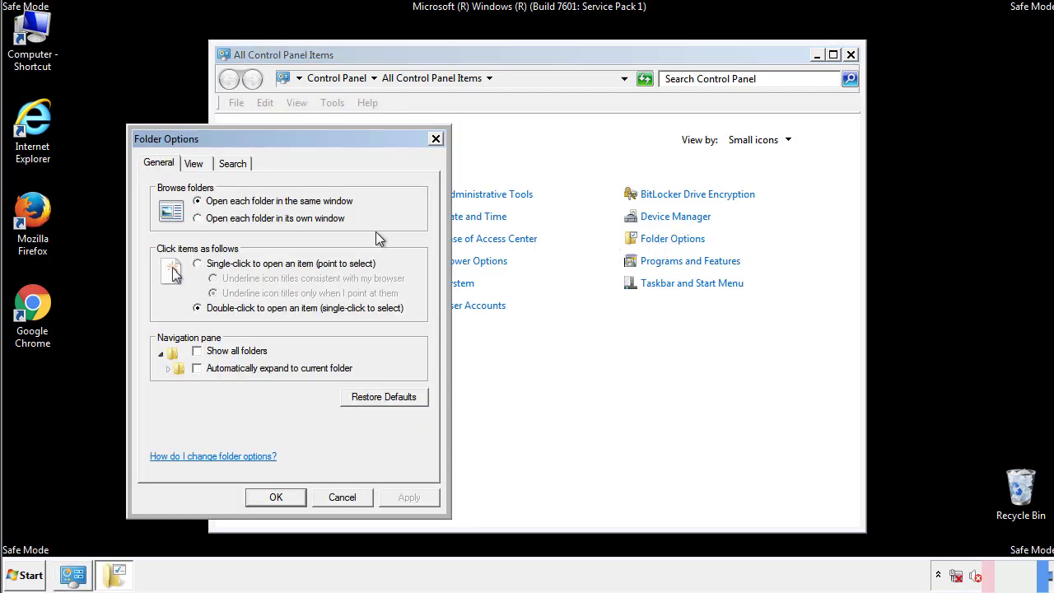
click(196, 166)
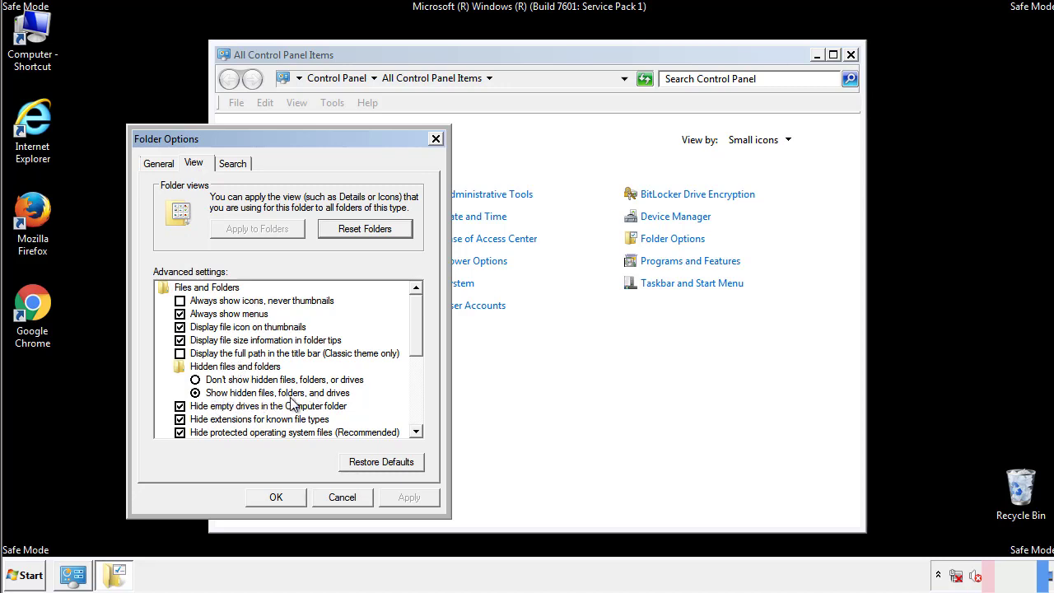
click(285, 496)
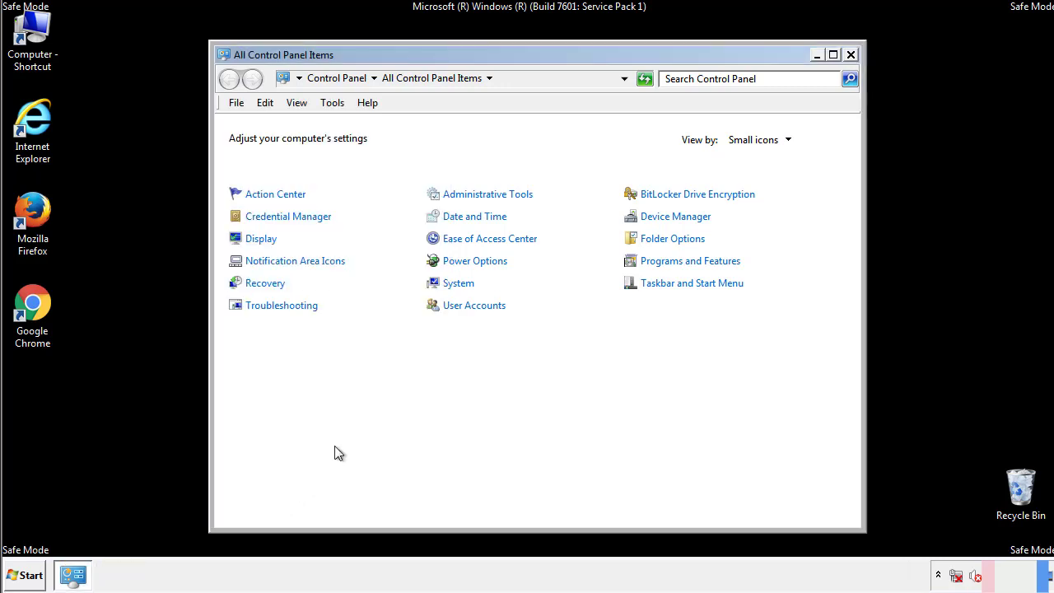
click(851, 55)
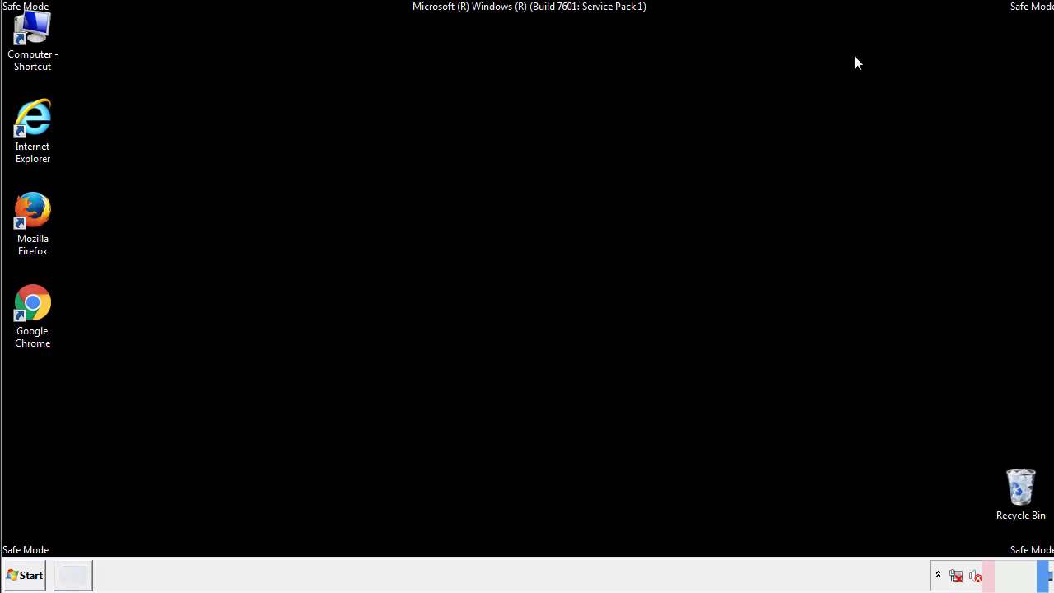
Step: Browse to the folder C:\Windows\System32\drivers\etc
double_click(43, 29)
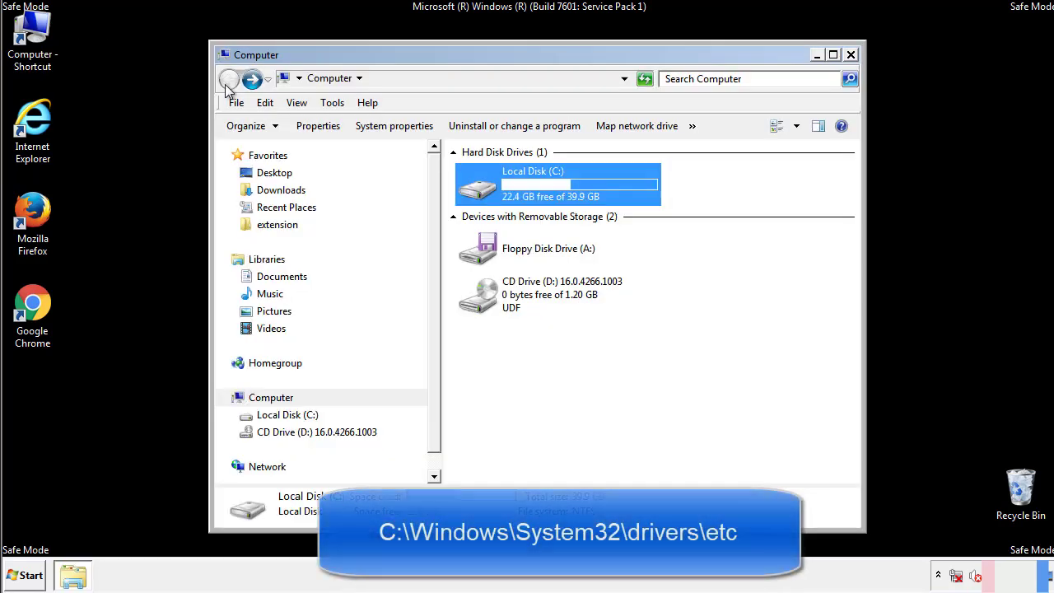
double_click(475, 188)
click(481, 304)
double_click(481, 304)
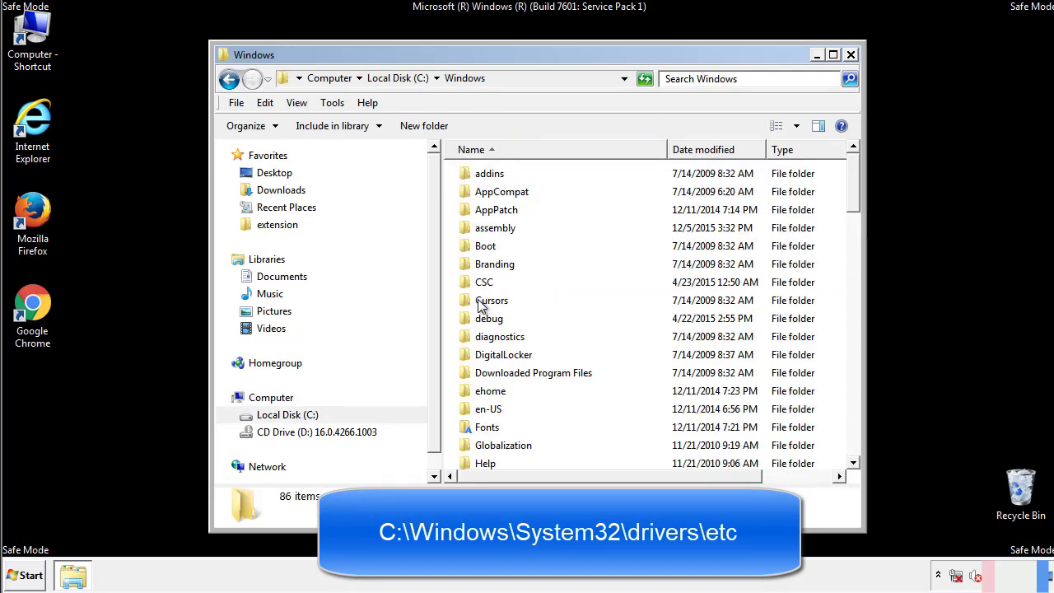
scroll(486, 370, down, 2)
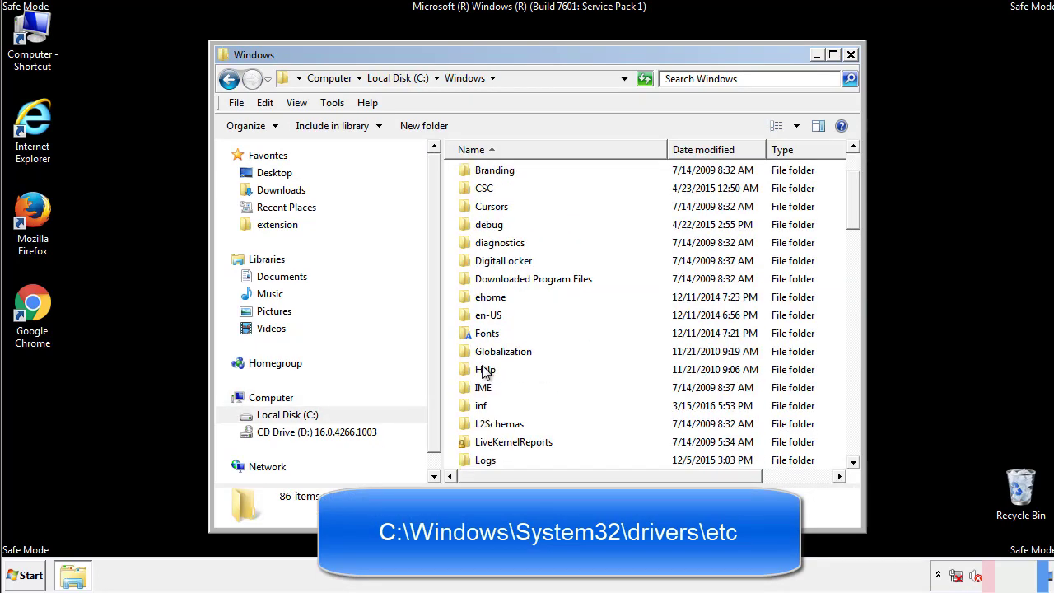
scroll(484, 372, down, 7)
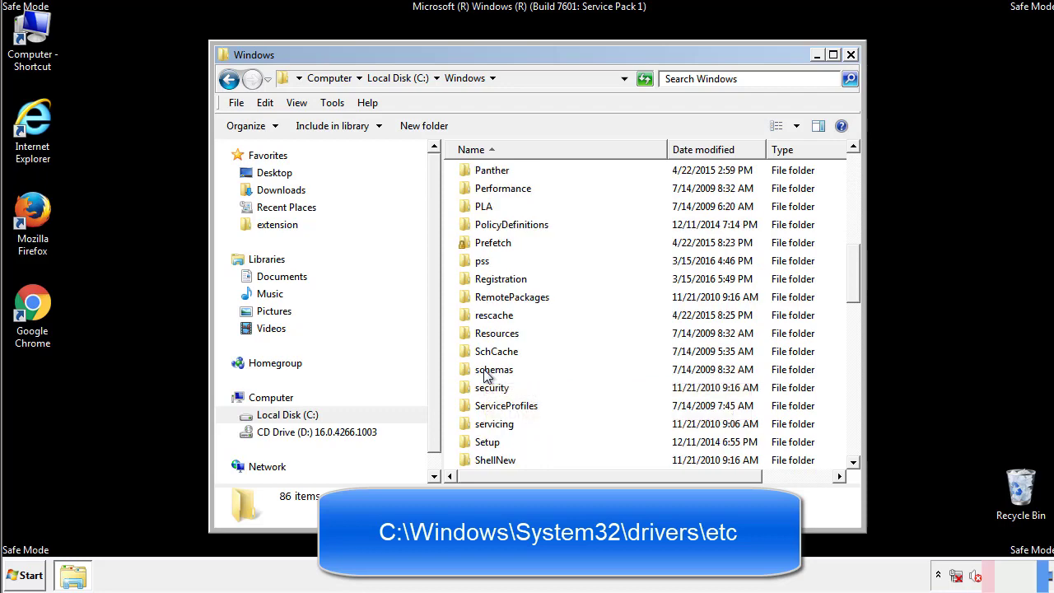
scroll(484, 373, down, 2)
double_click(499, 424)
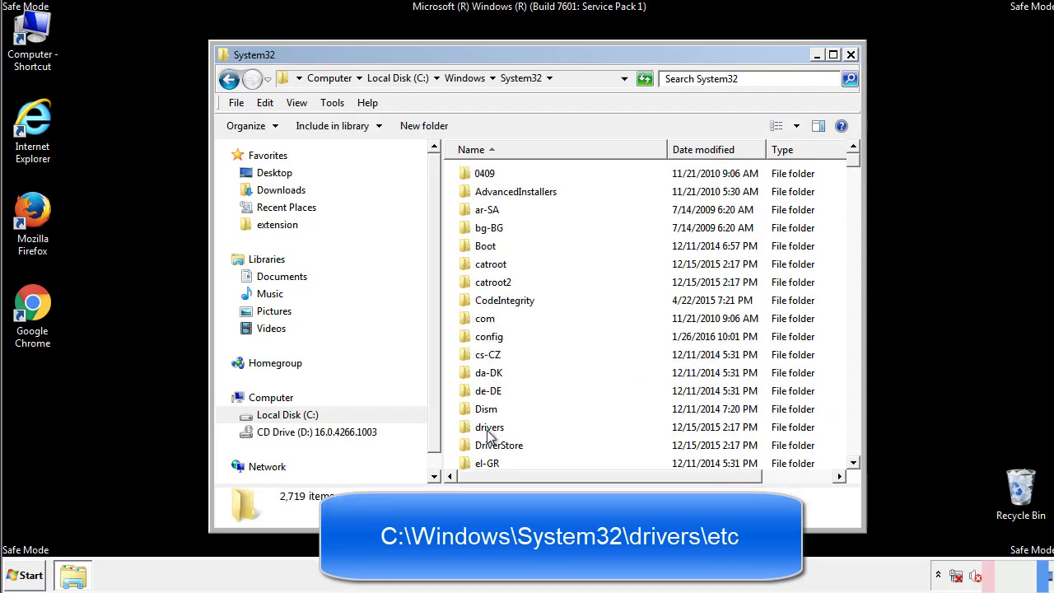
double_click(489, 430)
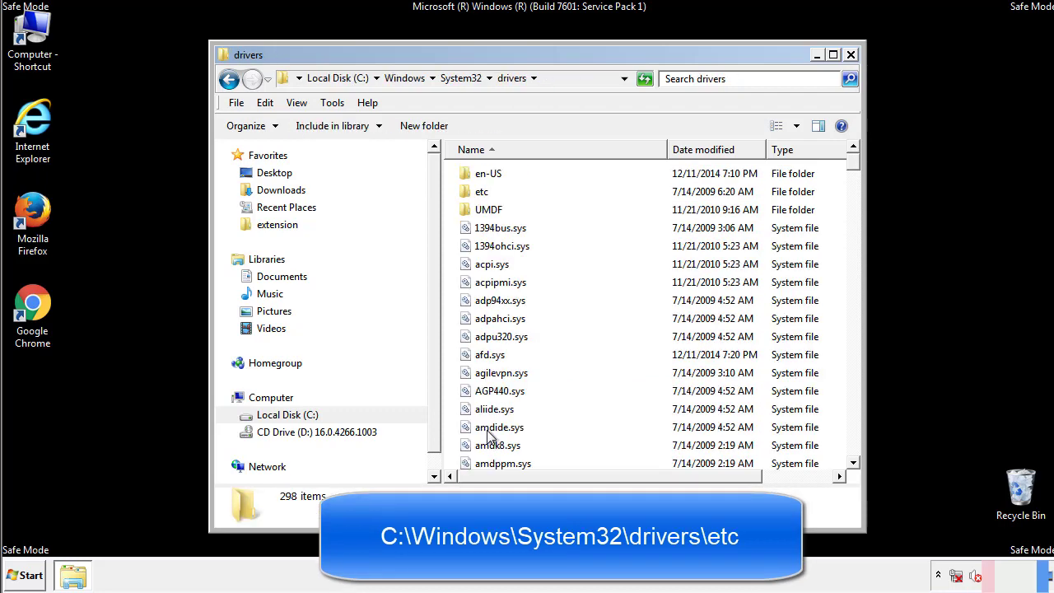
double_click(471, 198)
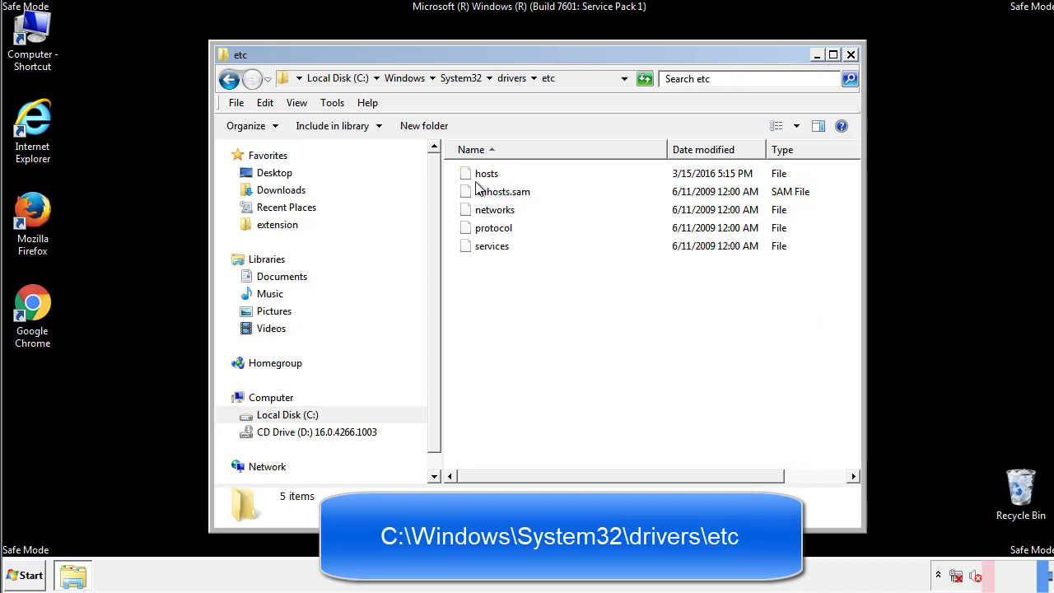
Step: Open the hosts file in Notepad and reposition its window so the full text is readable
double_click(478, 177)
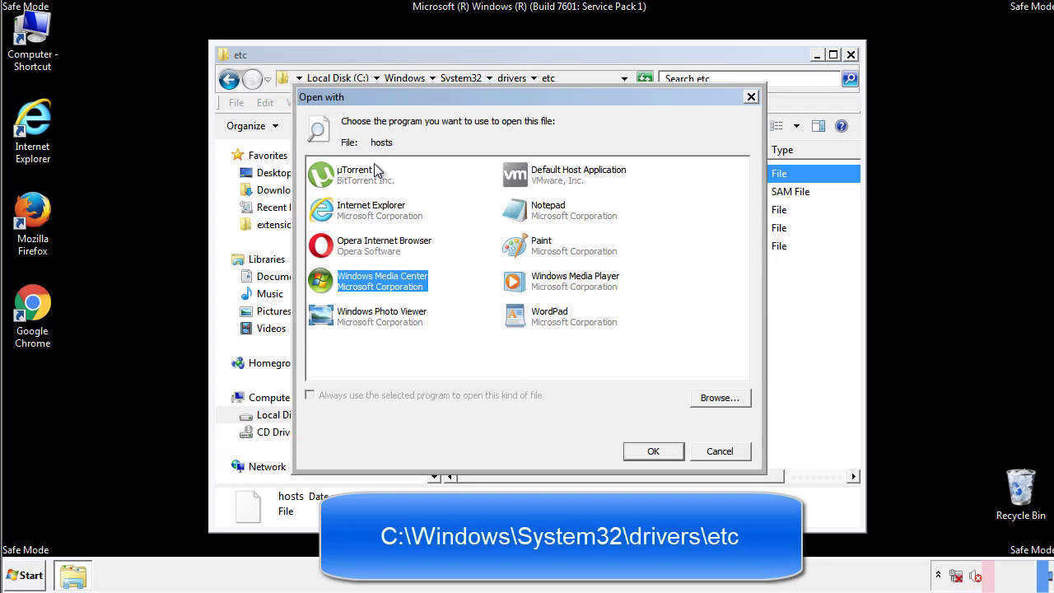
click(534, 216)
click(650, 449)
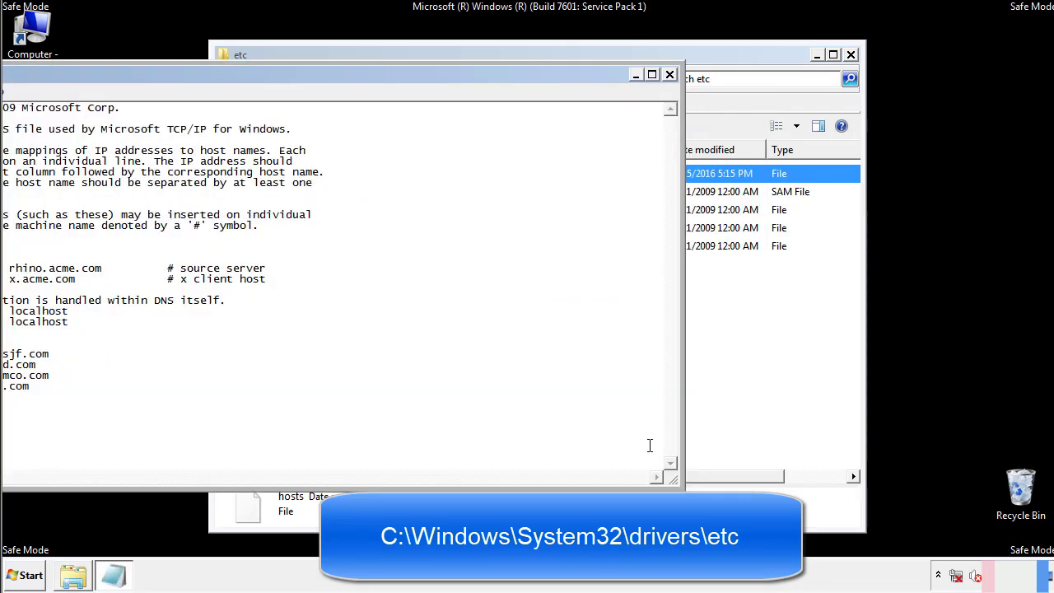
drag(431, 74, 671, 90)
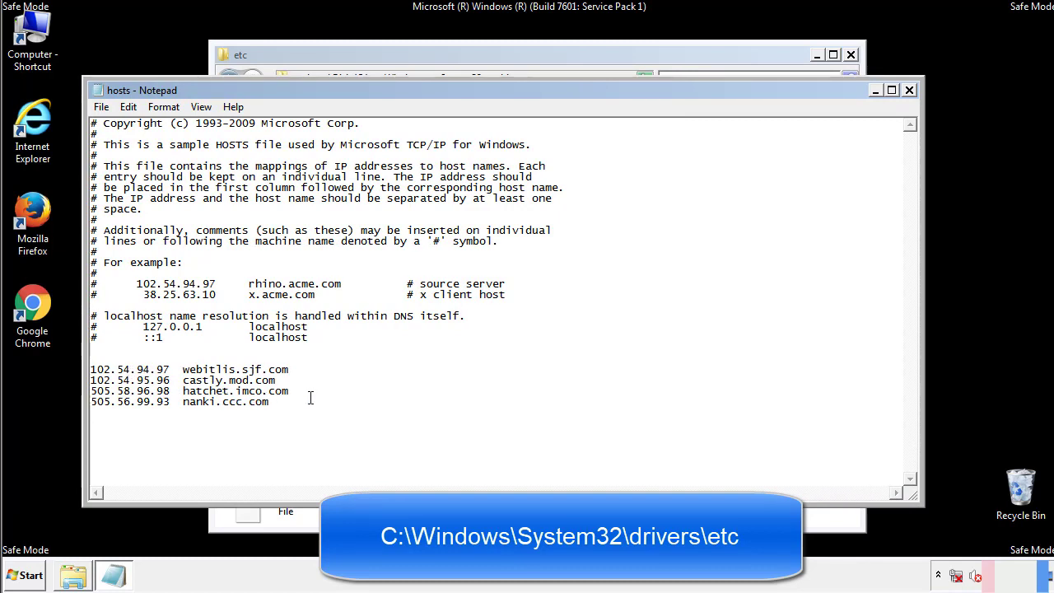
Step: Delete the four IP address entries below the localhost lines in the hosts file, saving it on close, and close the etc folder
drag(295, 403, 91, 367)
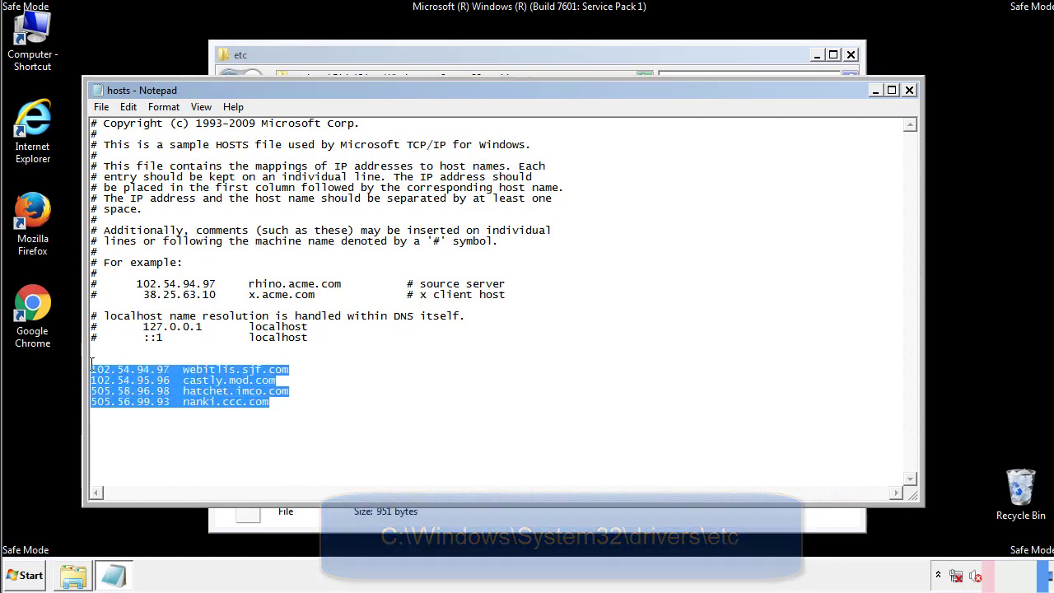
key(Delete)
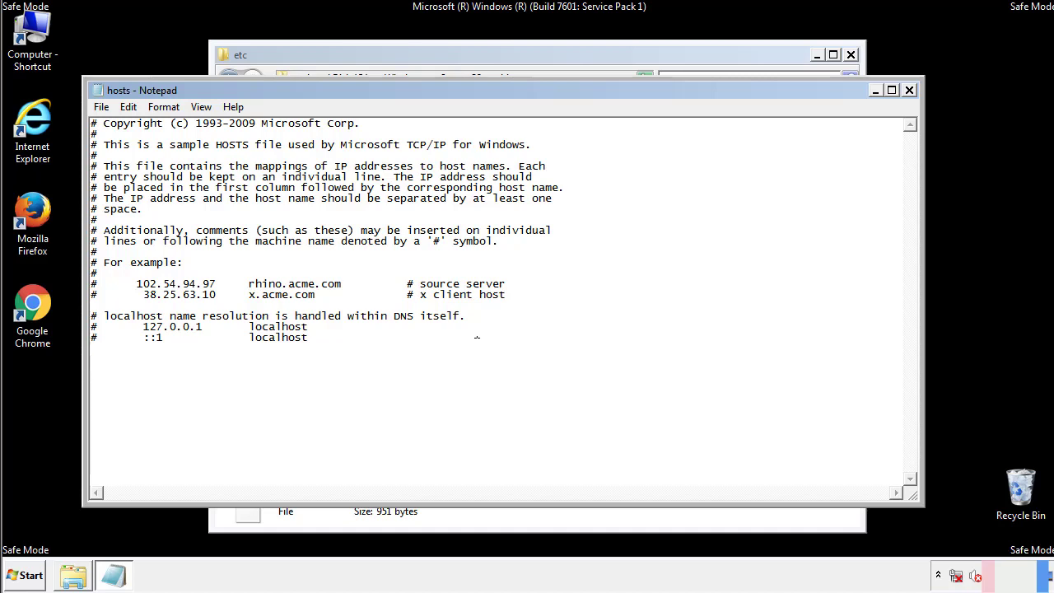
click(909, 92)
click(465, 302)
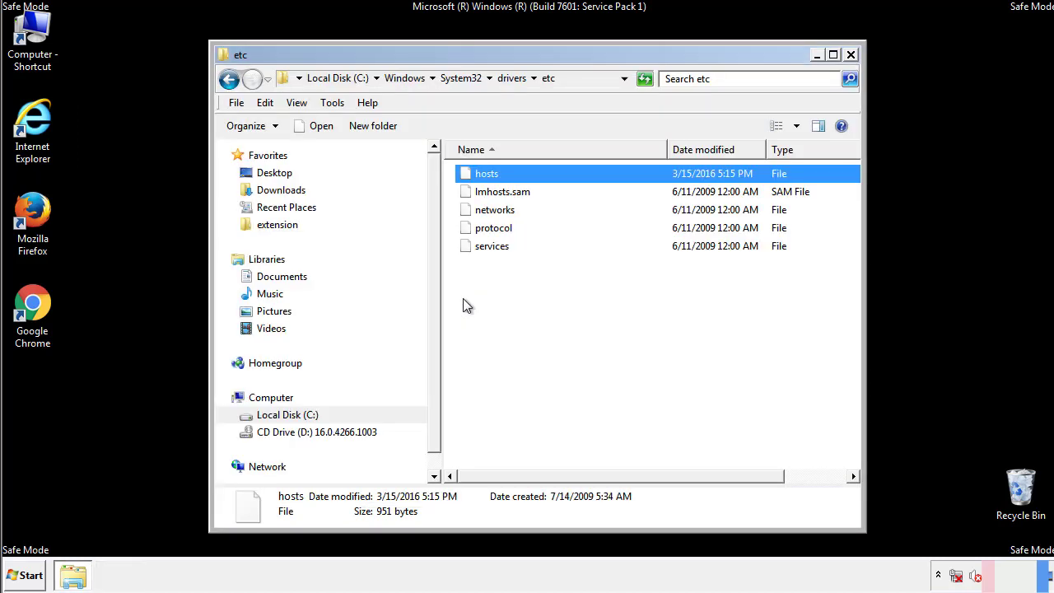
click(463, 304)
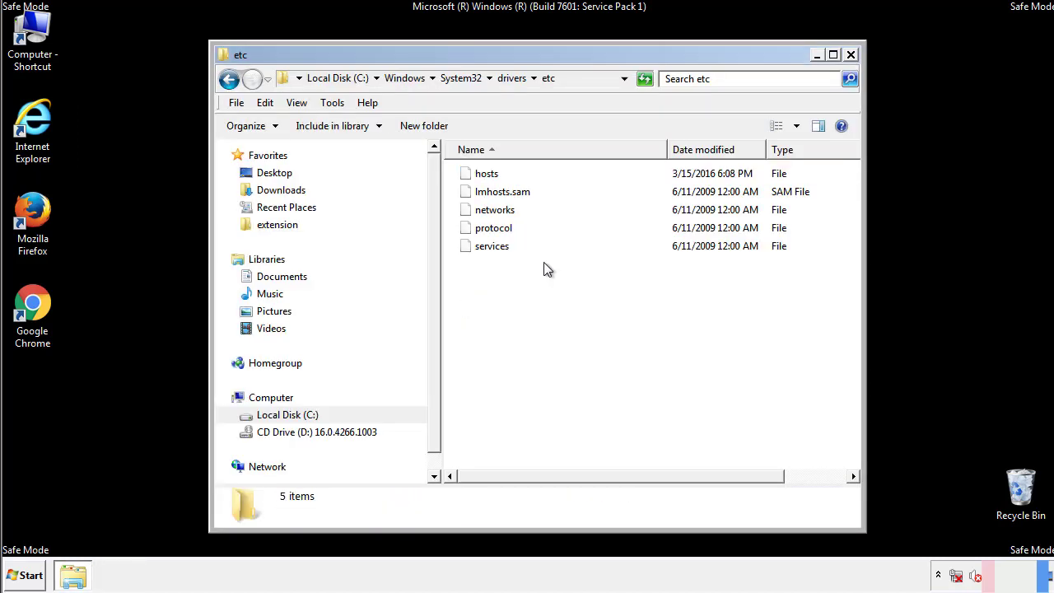
click(851, 56)
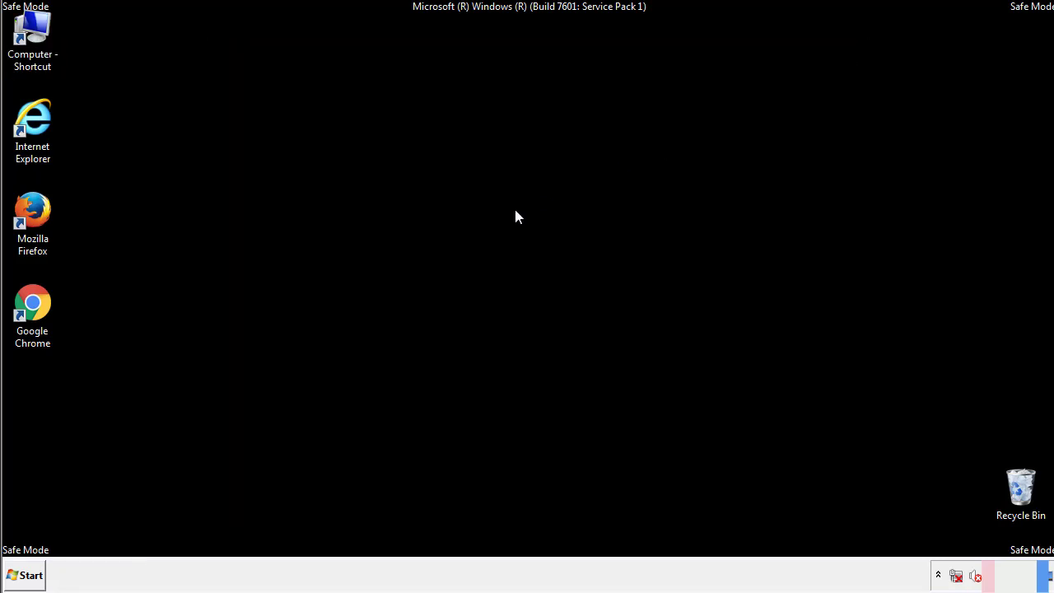
Step: Open the current user's Startup programs folder
click(28, 576)
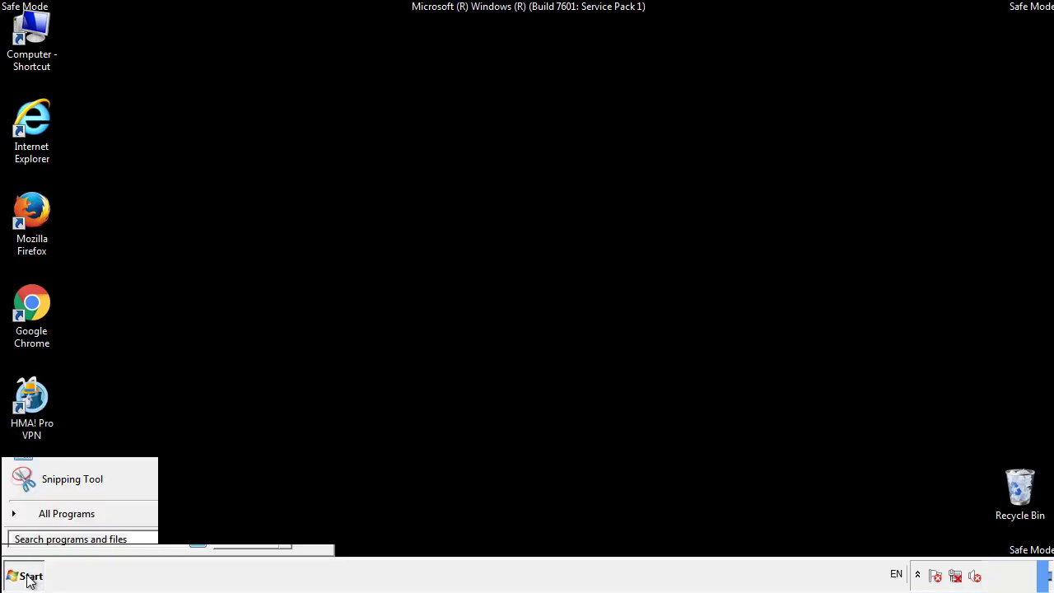
click(47, 520)
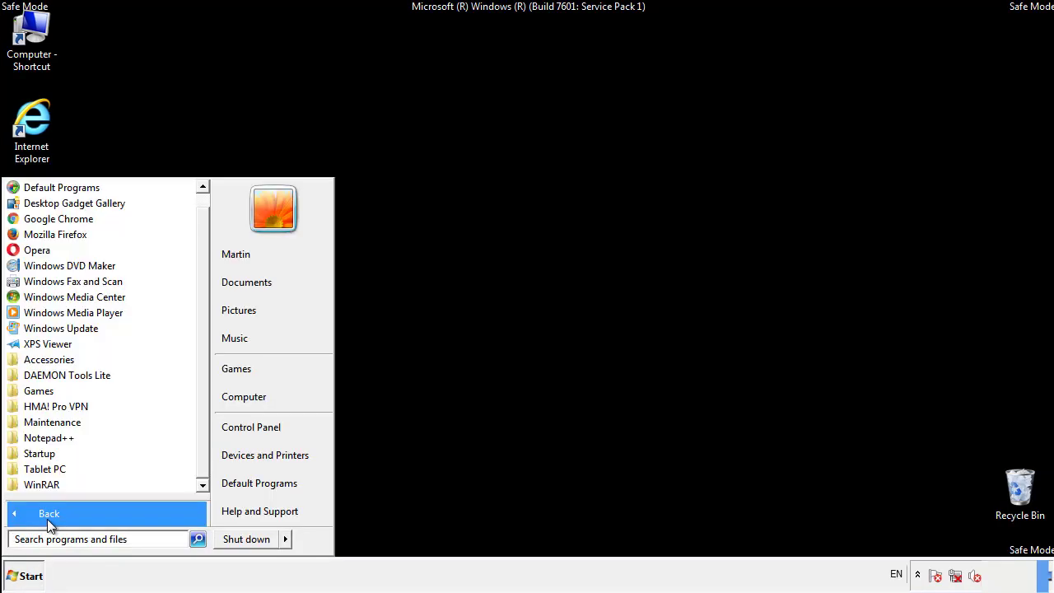
right_click(45, 454)
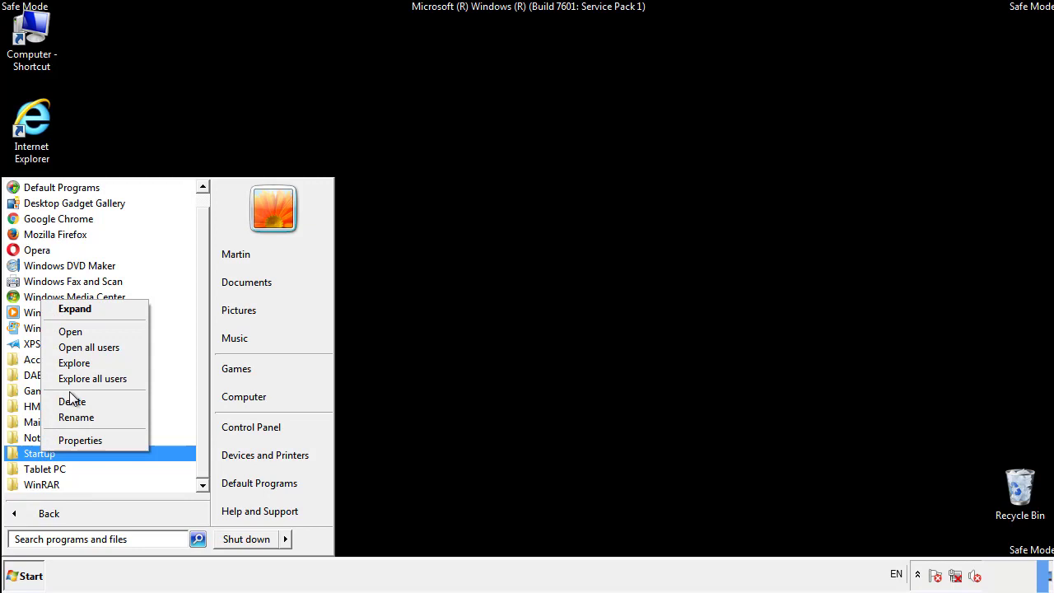
click(79, 330)
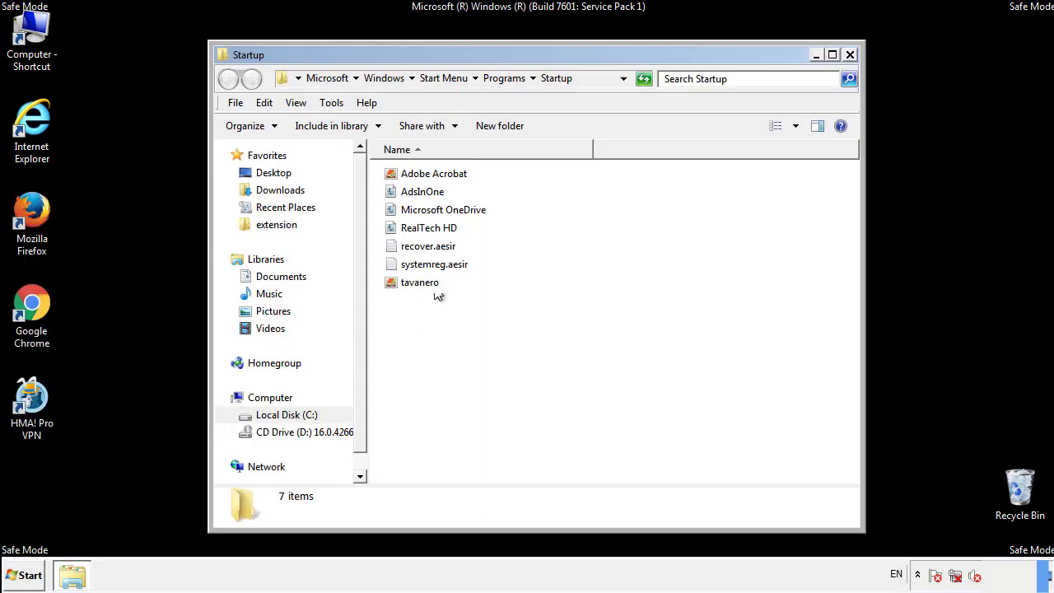
Step: Delete AdsInOne, recover.aesir, systemreg.aesir and tavanero from the Startup folder, moving them to the Recycle Bin, and close the folder
click(430, 196)
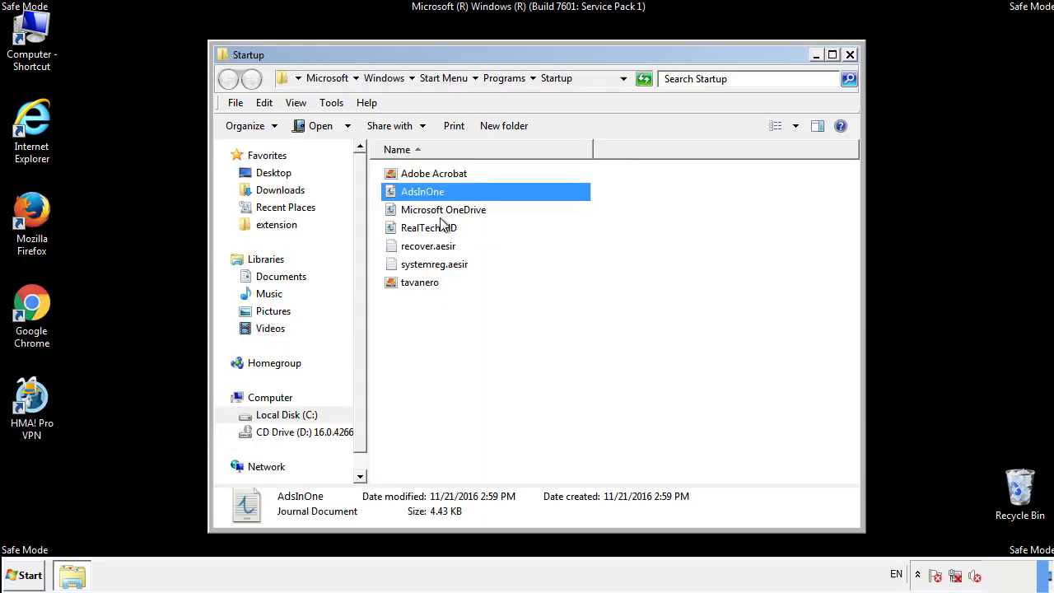
ctrl+click(428, 247)
ctrl+click(441, 263)
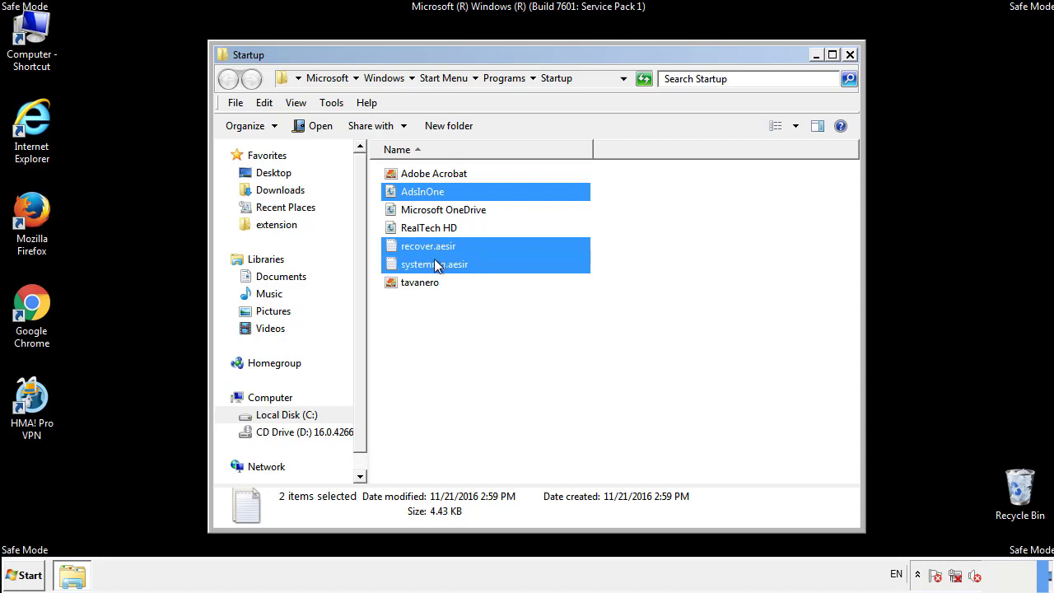
ctrl+click(424, 282)
right_click(416, 283)
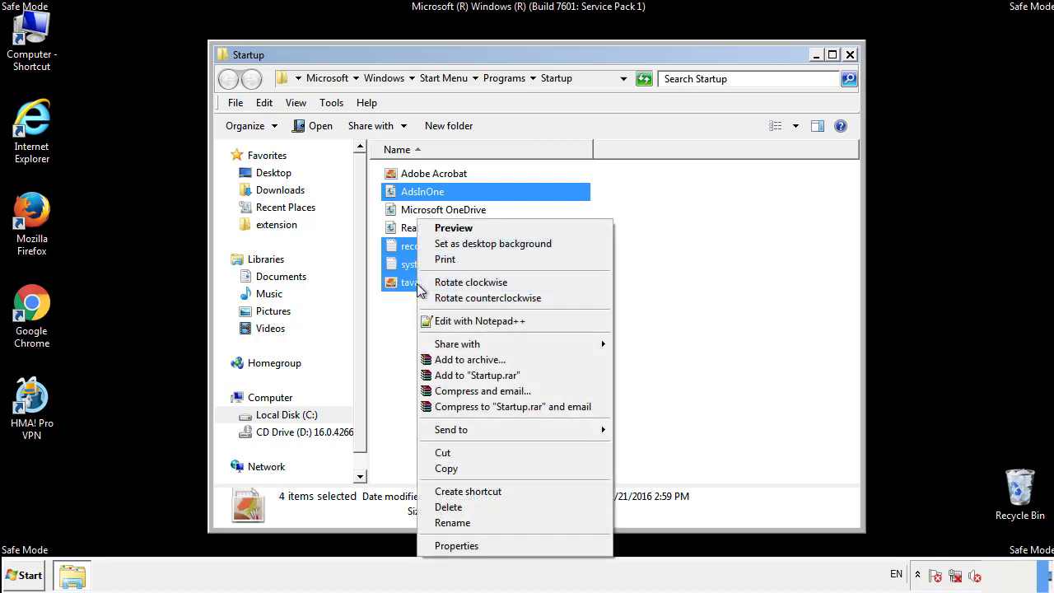
click(445, 508)
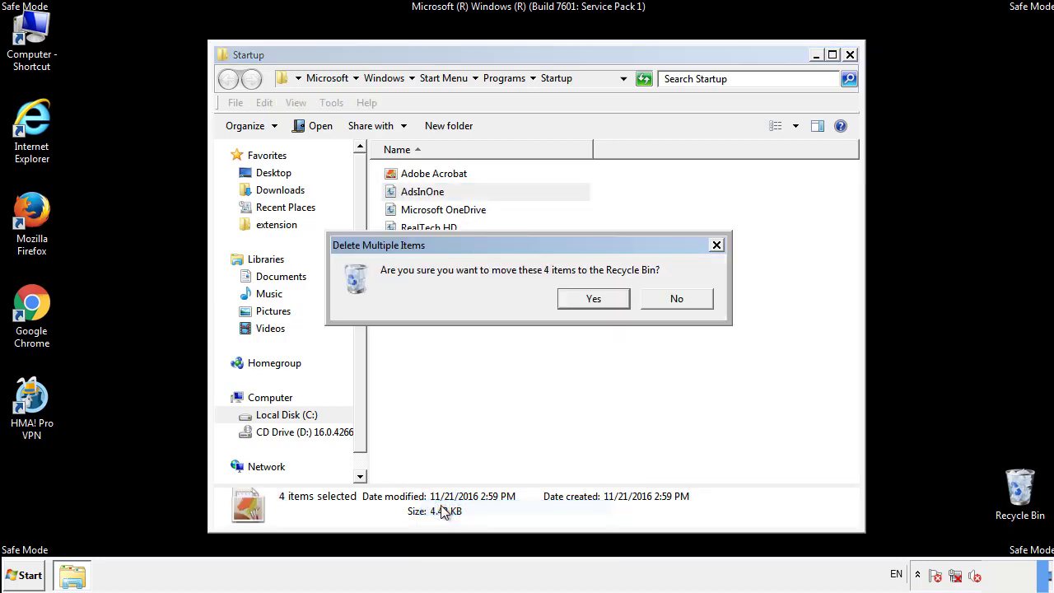
click(584, 301)
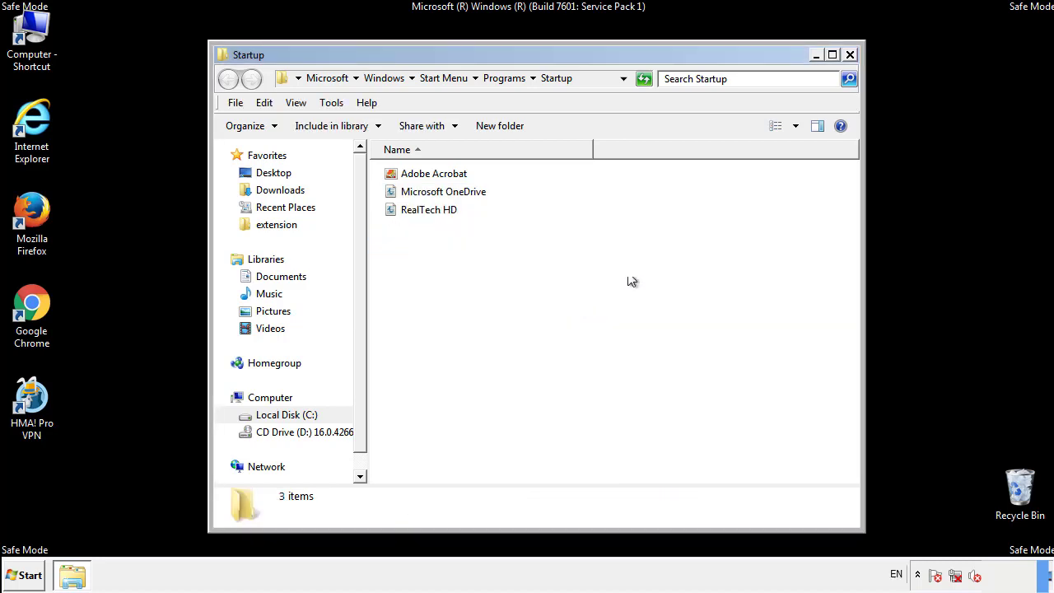
click(853, 65)
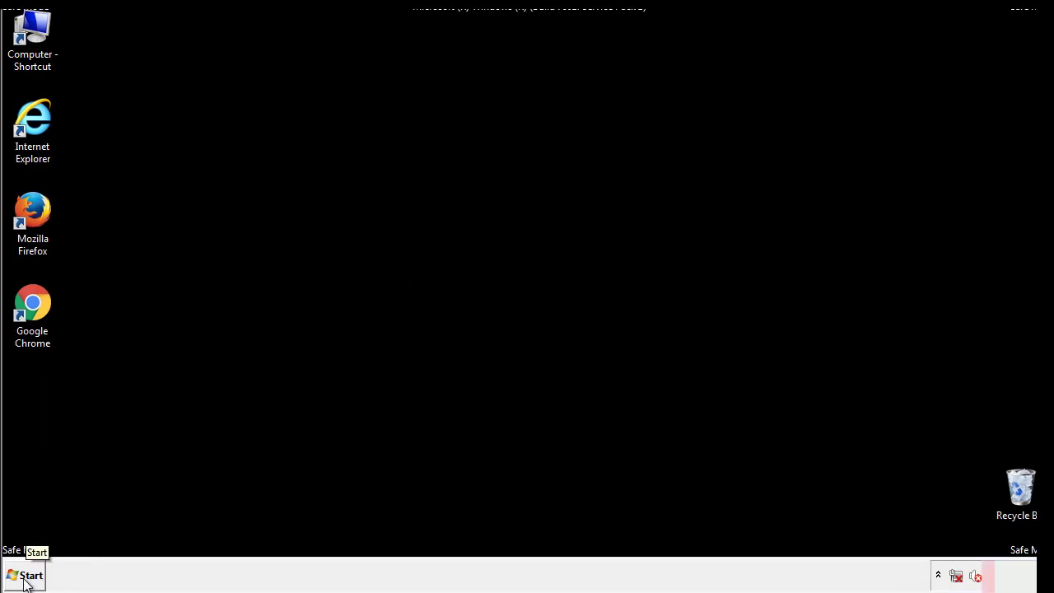
Step: Launch the Registry Editor by searching for regedit
click(26, 579)
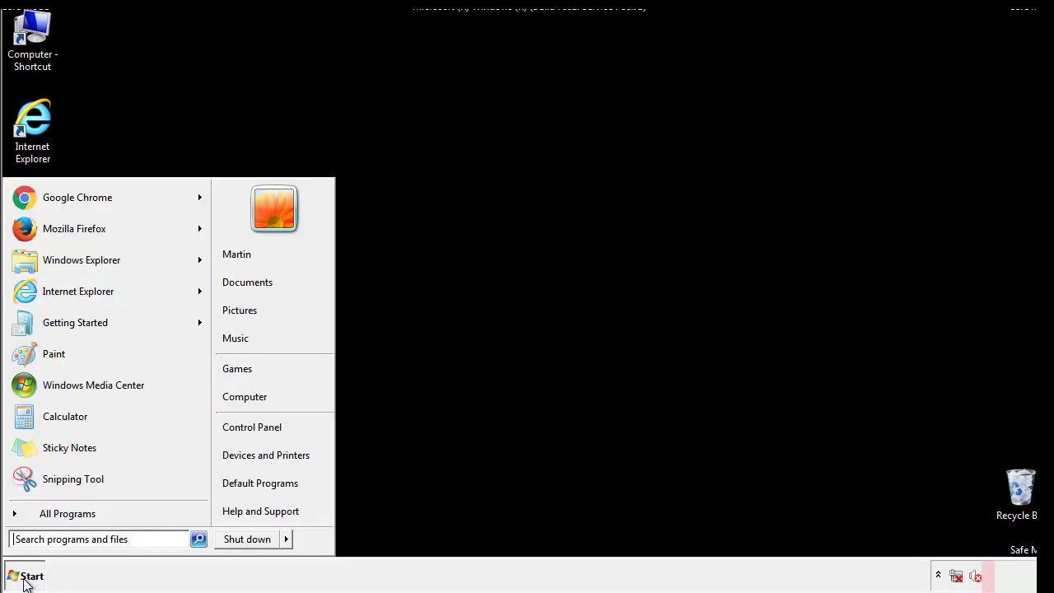
click(74, 542)
text(reged)
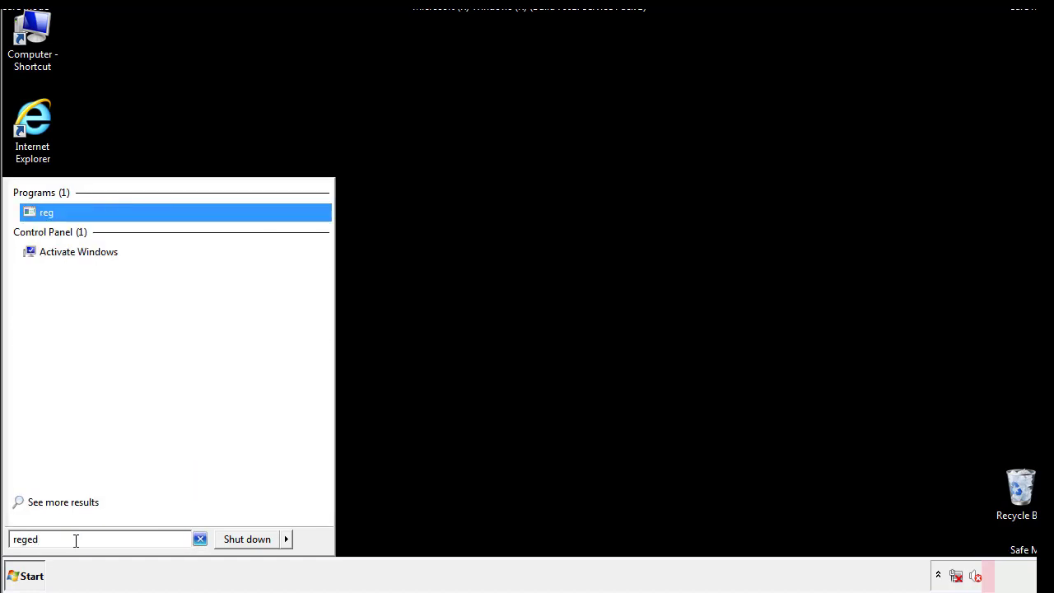
text(it)
key(Return)
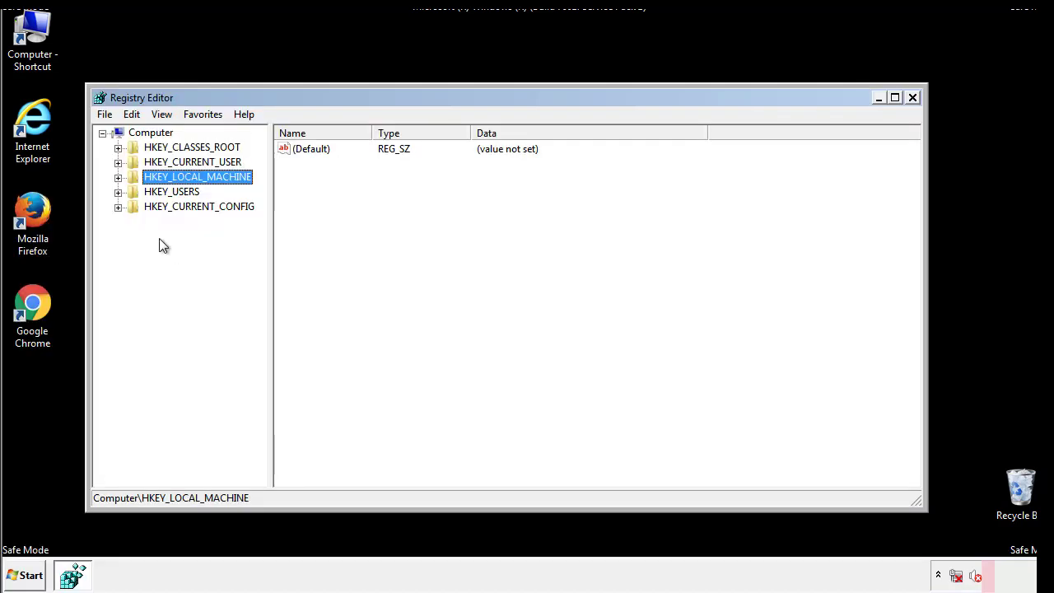
Step: Open the registry key HKEY_LOCAL_MACHINE\SOFTWARE\Microsoft\Windows\CurrentVersion\Run
click(118, 178)
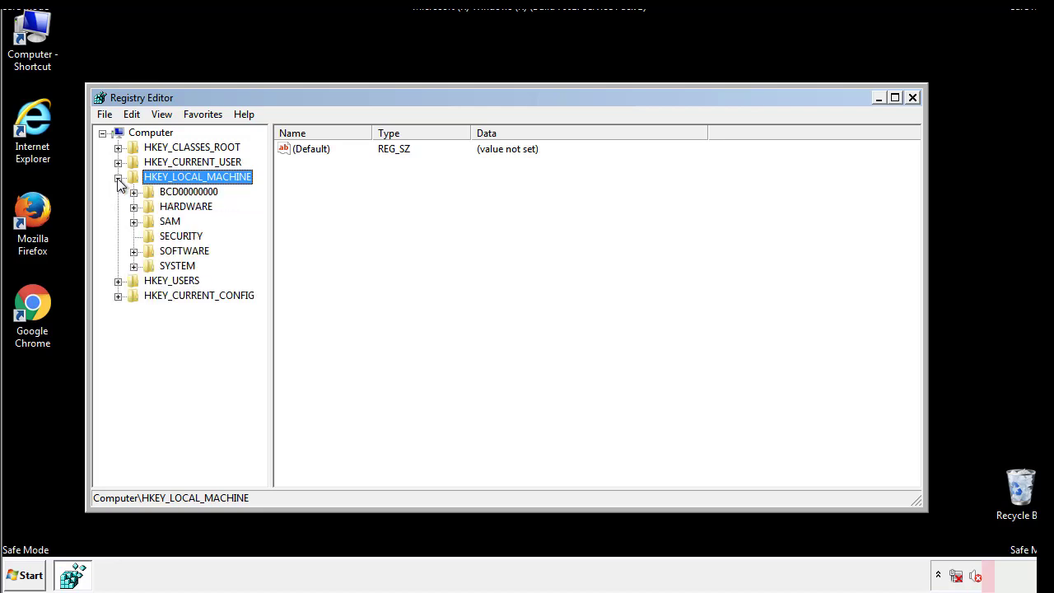
click(133, 252)
scroll(259, 243, down, 1)
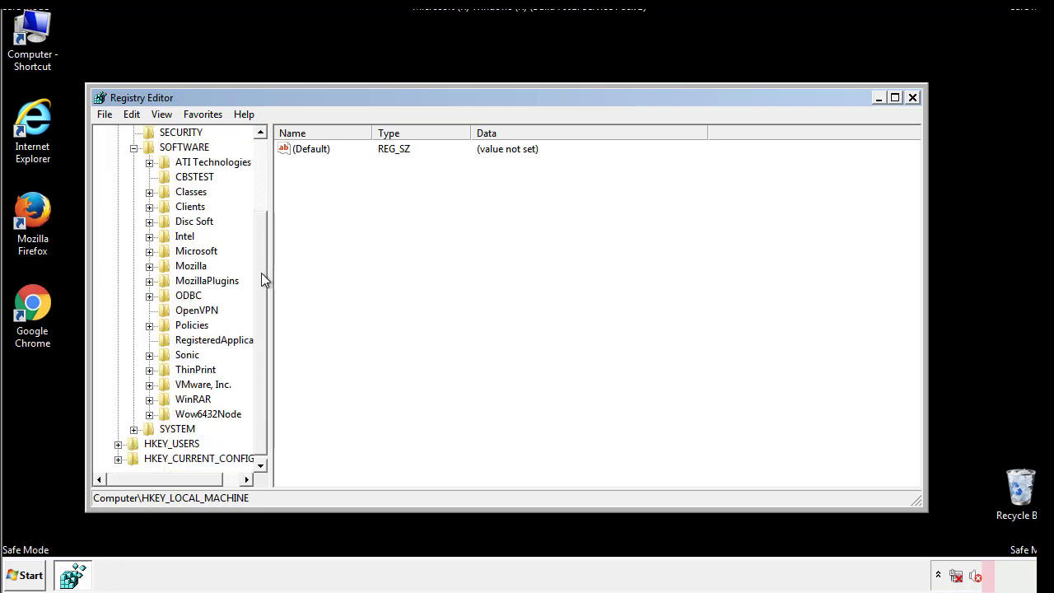
click(149, 252)
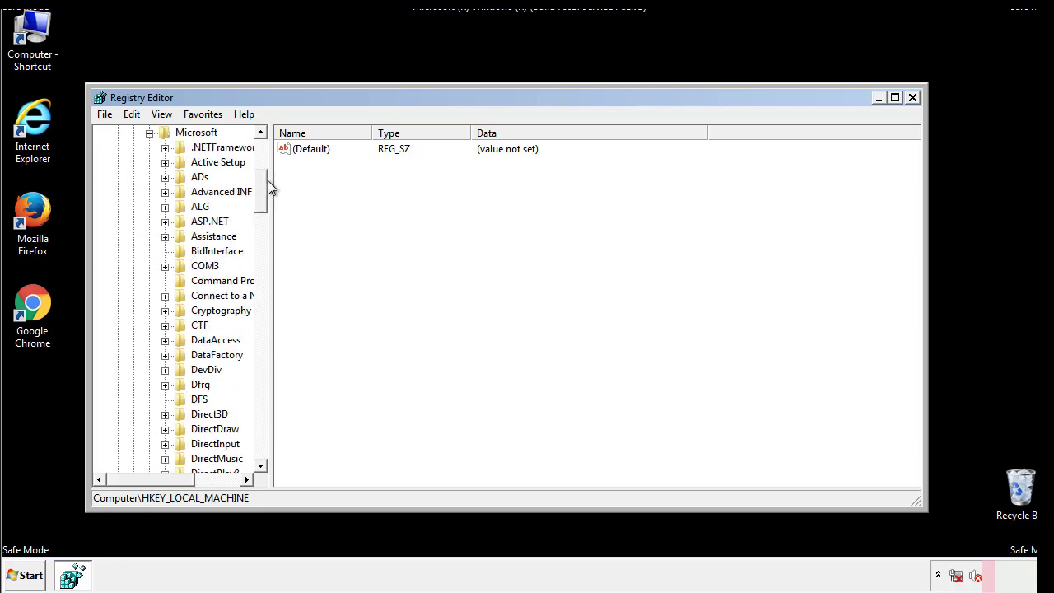
drag(261, 207, 264, 423)
click(165, 251)
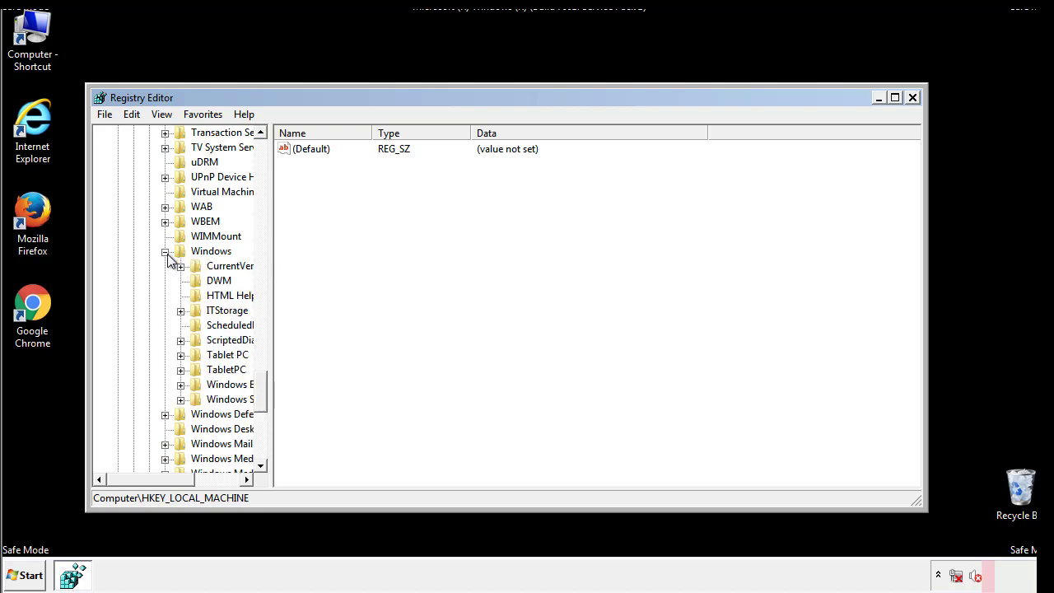
drag(144, 481, 168, 483)
click(135, 266)
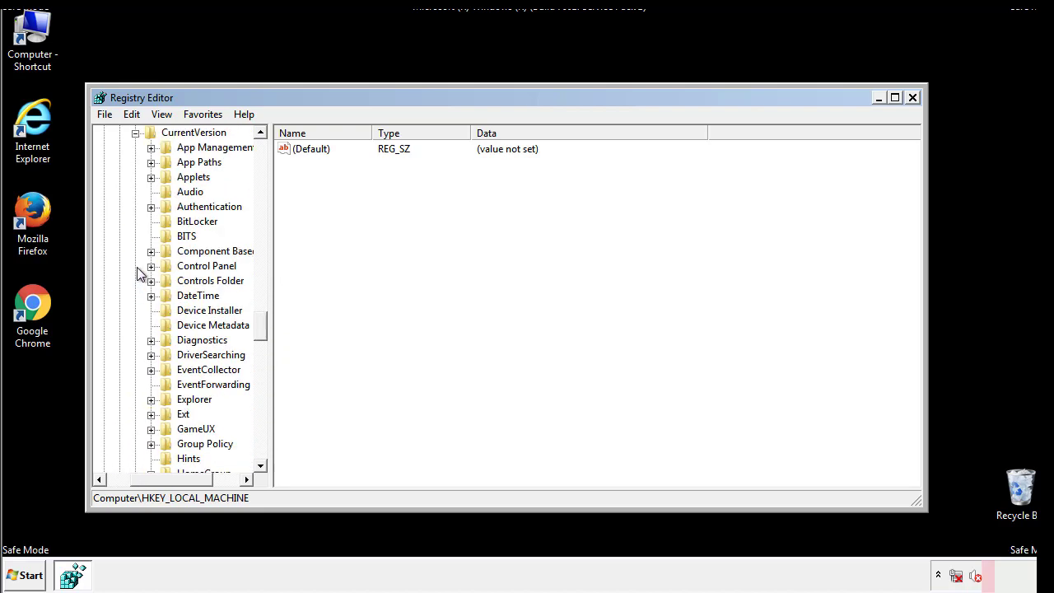
drag(268, 326, 261, 382)
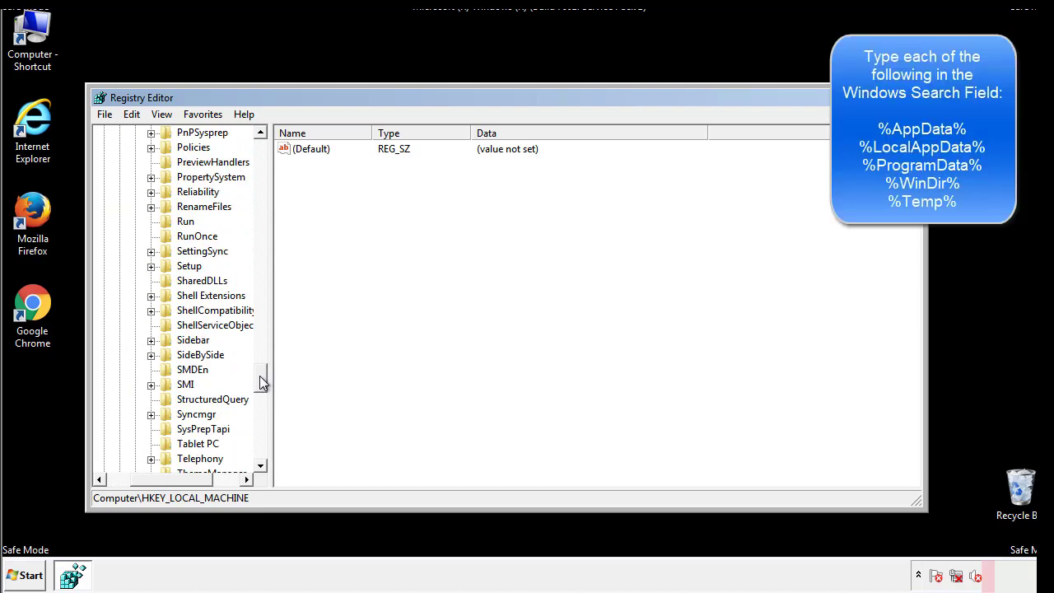
click(172, 223)
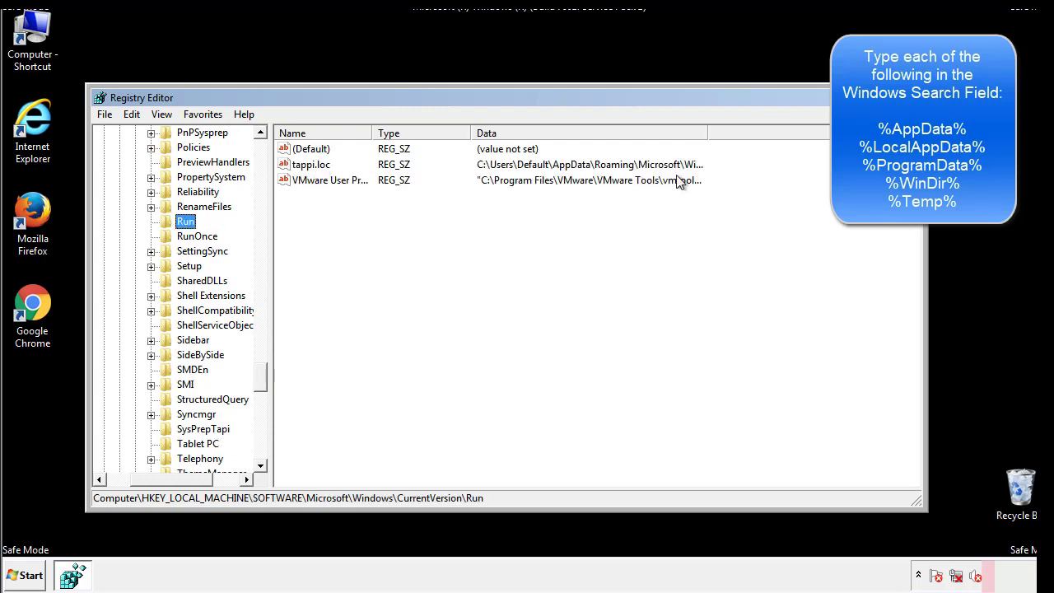
Step: Permanently delete the suspicious tappi.loc value from the local machine's Run key
click(312, 169)
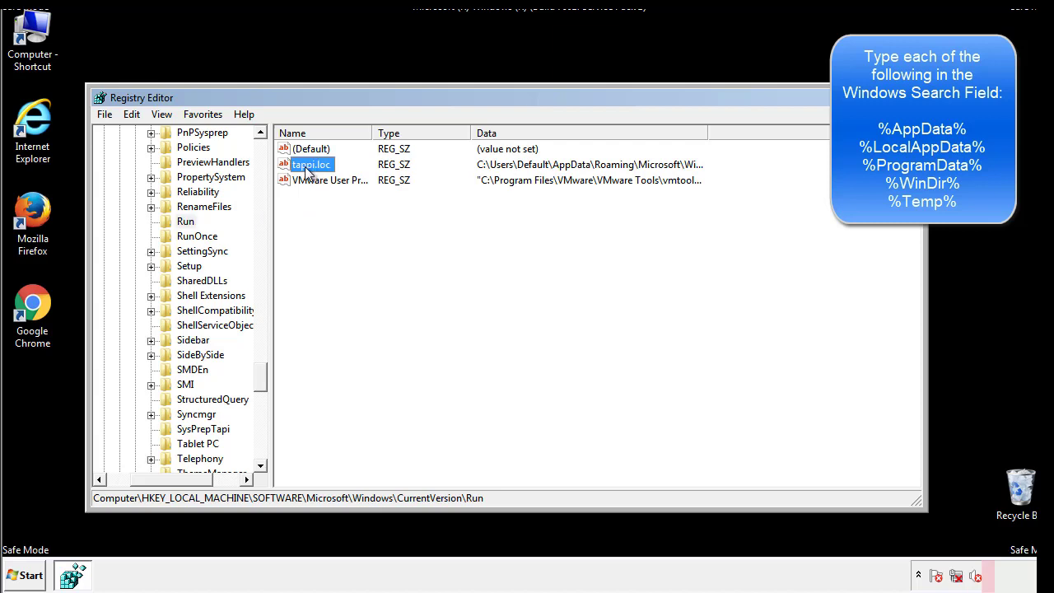
right_click(306, 168)
click(330, 215)
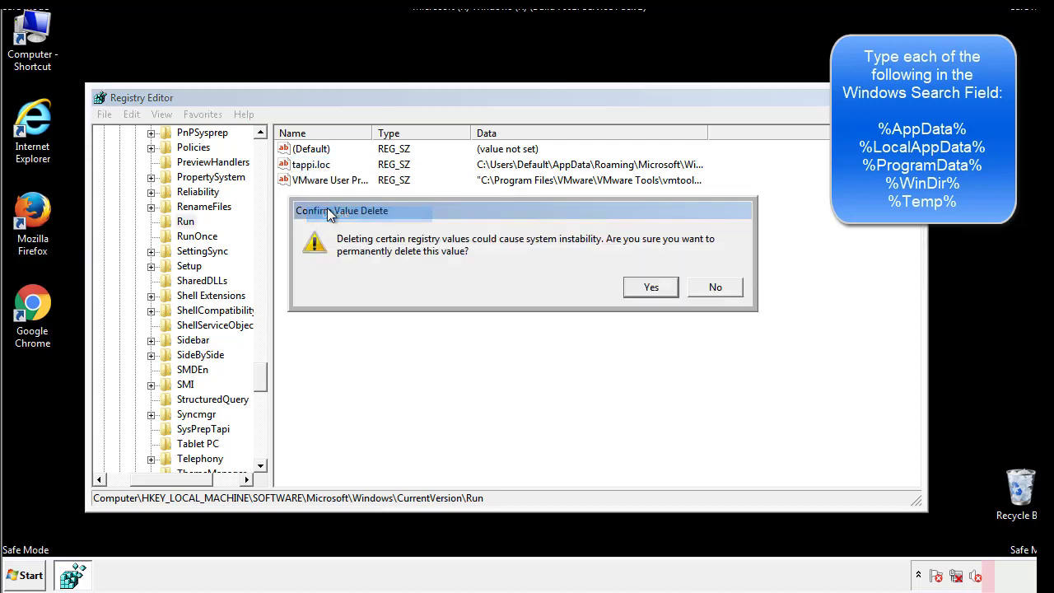
click(641, 287)
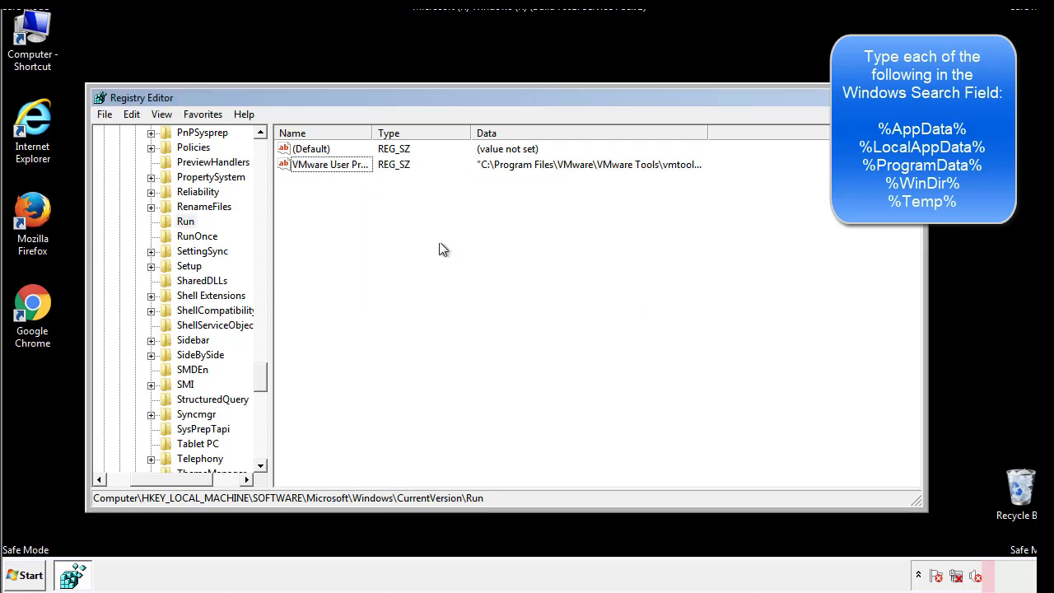
Step: Collapse the HKEY_LOCAL_MACHINE branch of the registry tree
drag(262, 375, 262, 451)
drag(200, 480, 129, 490)
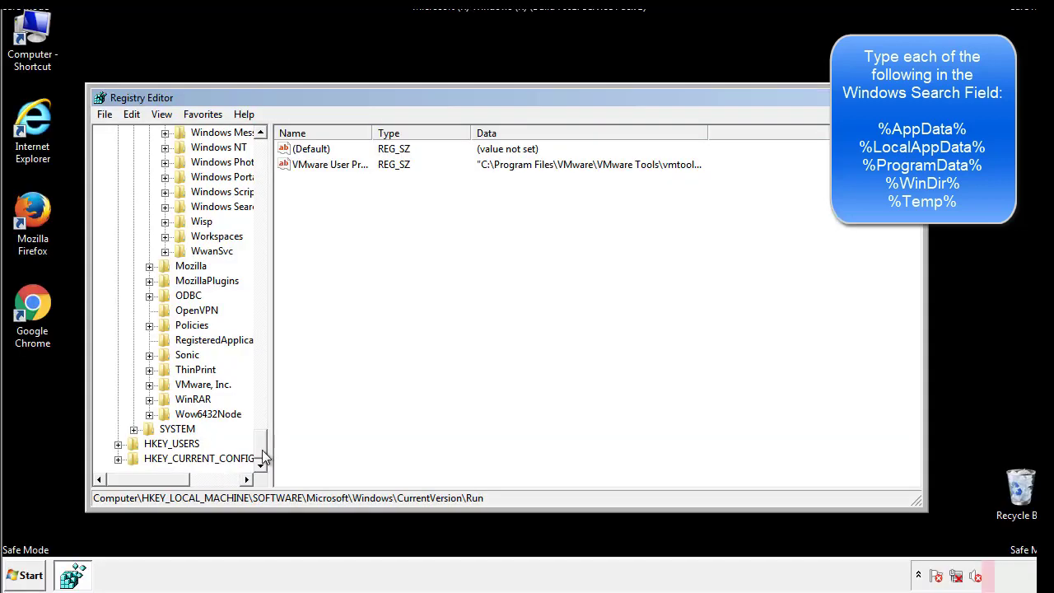
drag(264, 459, 269, 157)
click(118, 177)
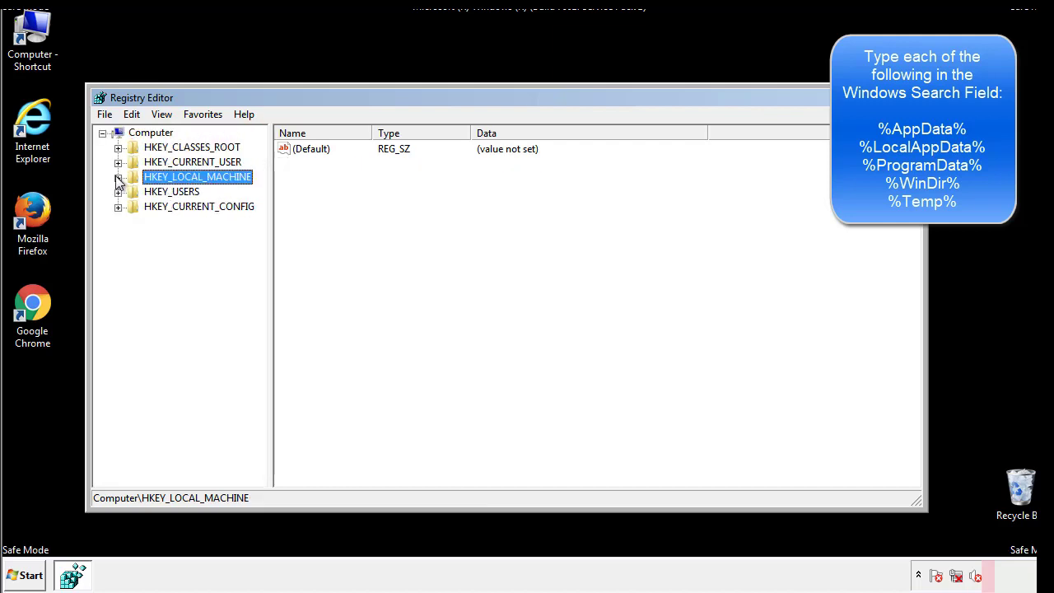
Step: Open HKEY_CURRENT_USER\Software\Microsoft\Windows\CurrentVersion\Run and check its values for suspicious entries
click(118, 162)
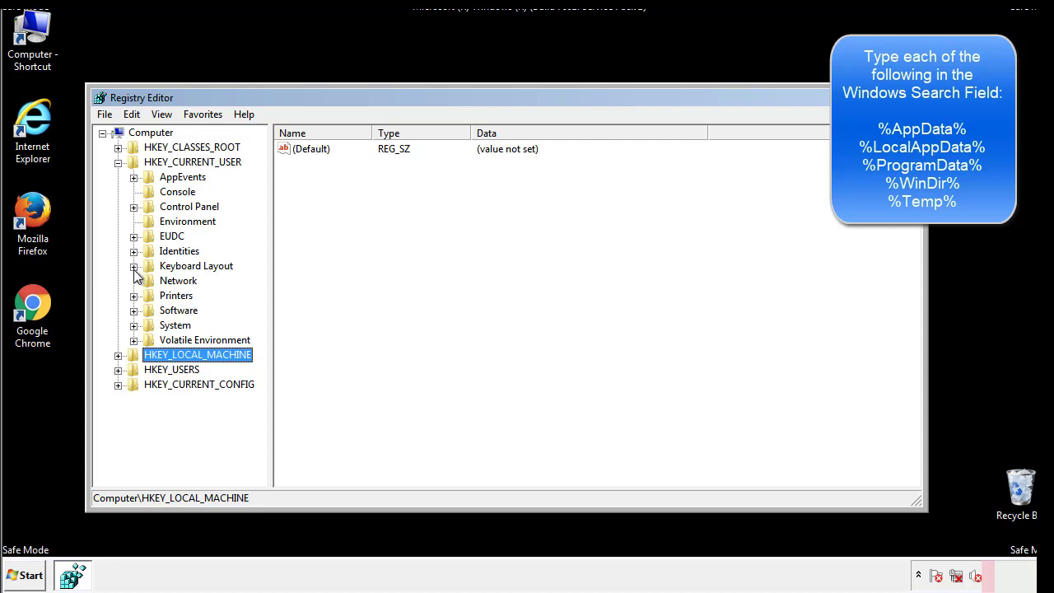
click(134, 311)
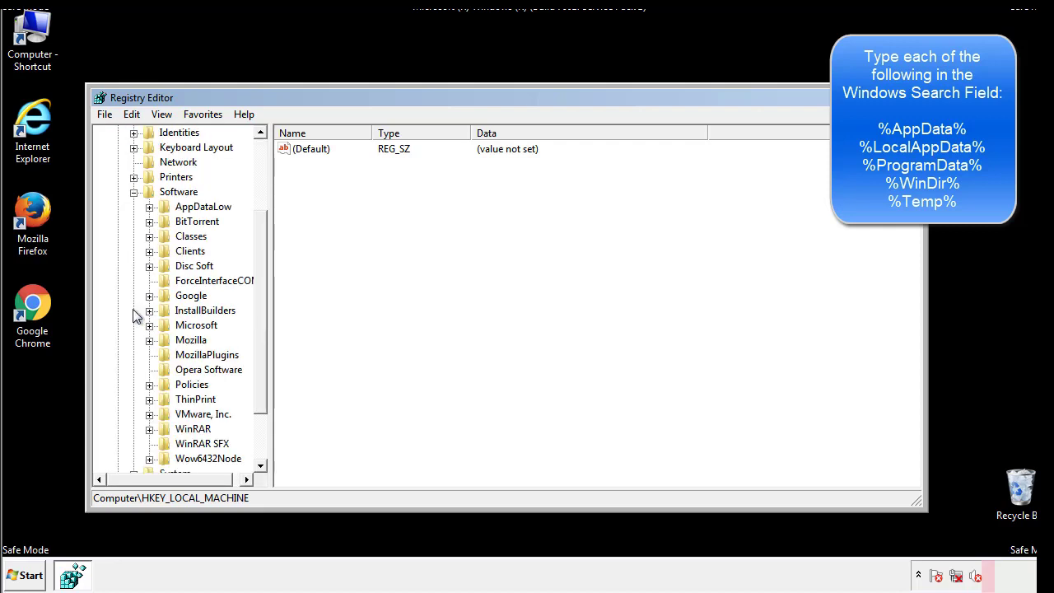
drag(259, 299, 259, 314)
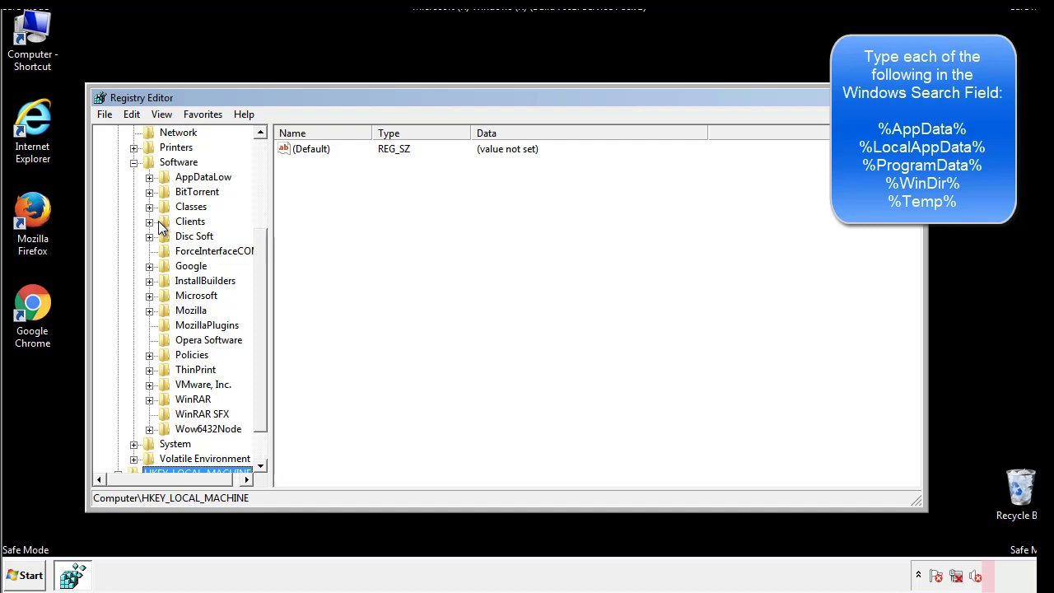
click(148, 297)
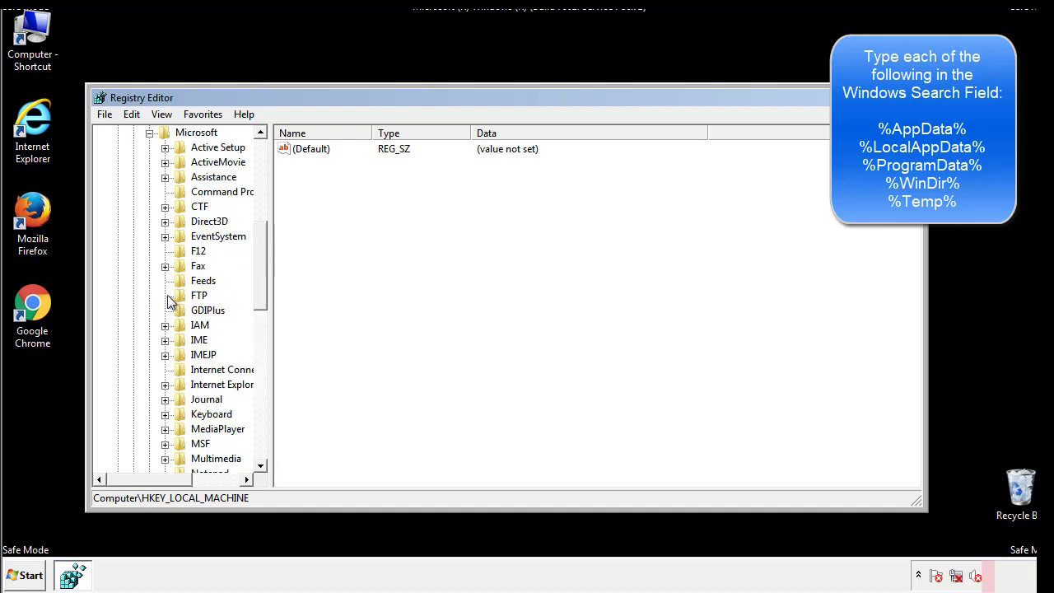
drag(259, 241, 261, 349)
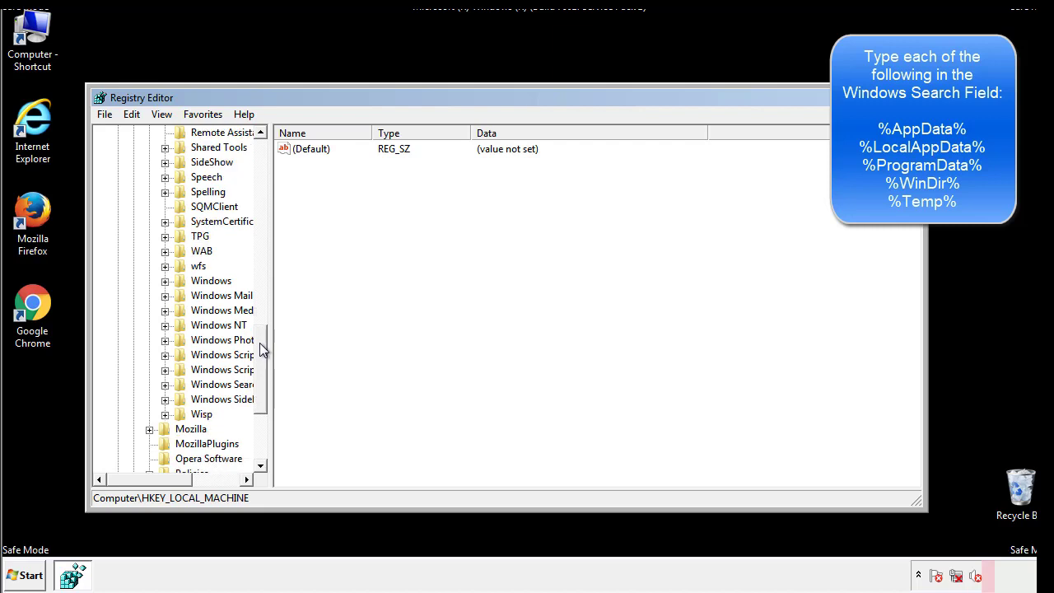
click(165, 281)
click(181, 296)
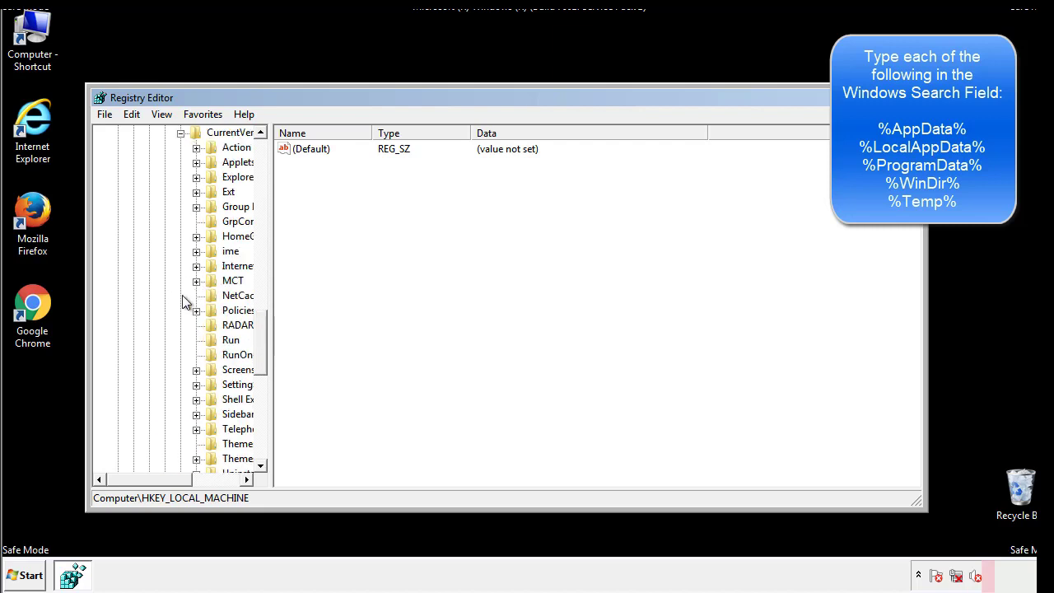
drag(159, 484, 185, 480)
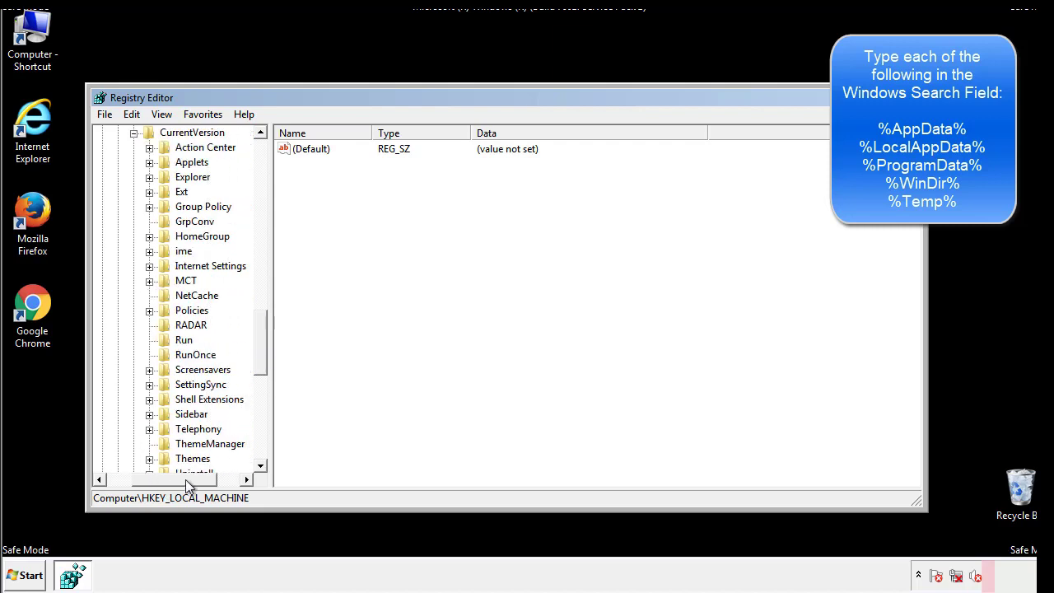
click(181, 338)
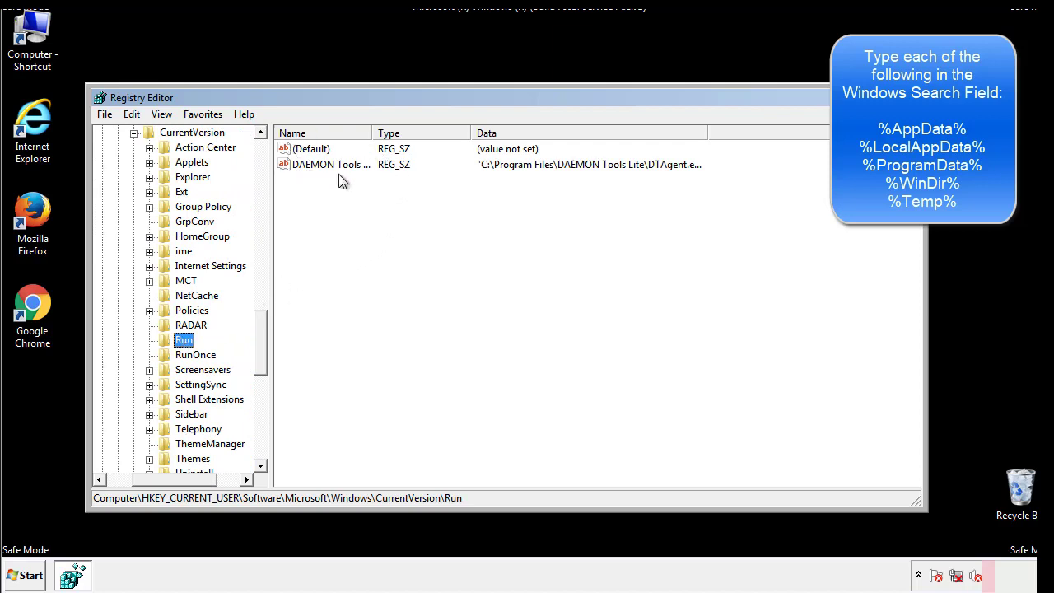
click(452, 193)
drag(308, 240, 330, 196)
Step: Collapse the Windows key under HKEY_CURRENT_USER\Software\Microsoft and return to the start of the registry tree
drag(175, 477, 152, 478)
drag(262, 354, 260, 344)
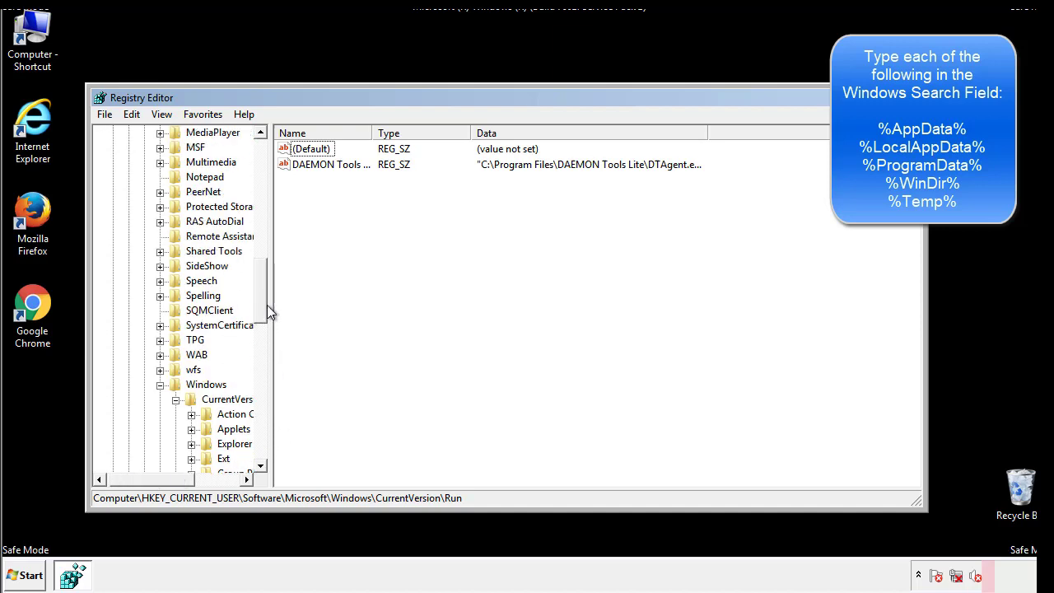
click(161, 386)
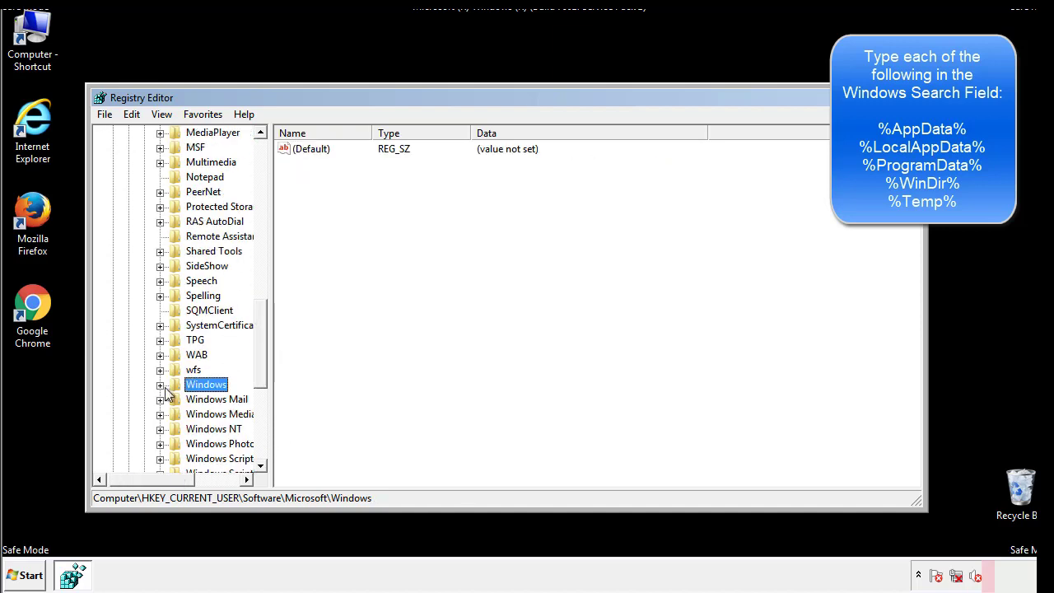
drag(264, 367, 265, 203)
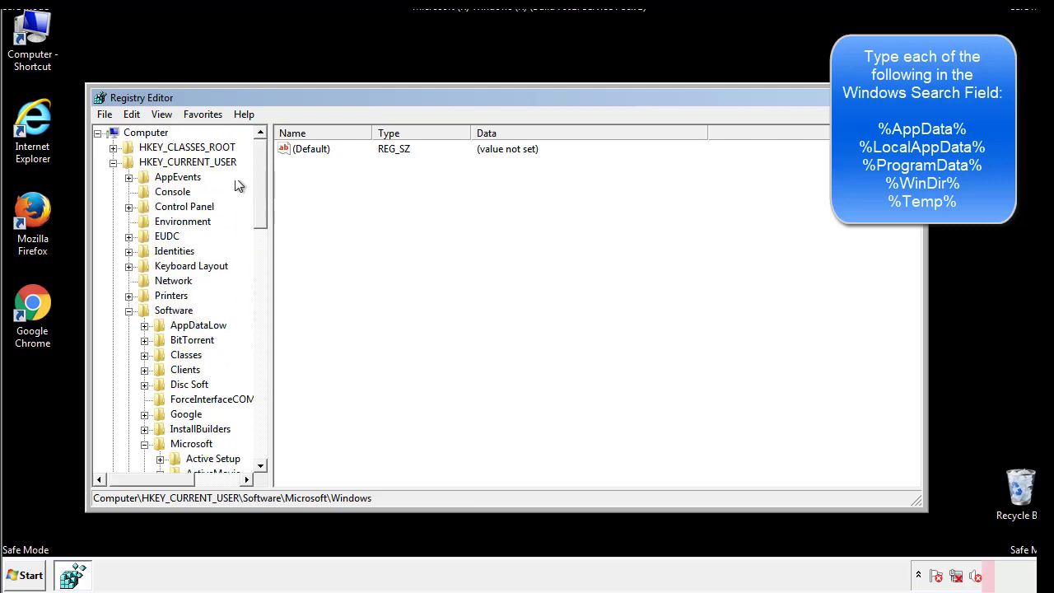
Step: Search the registry's keys, values and data for %temp%
click(134, 114)
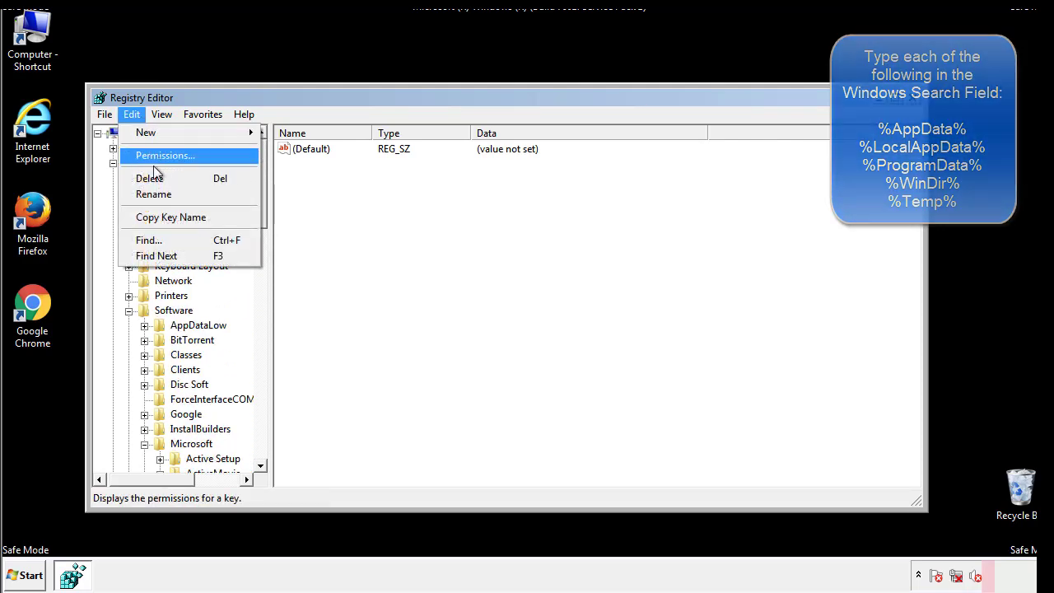
click(149, 239)
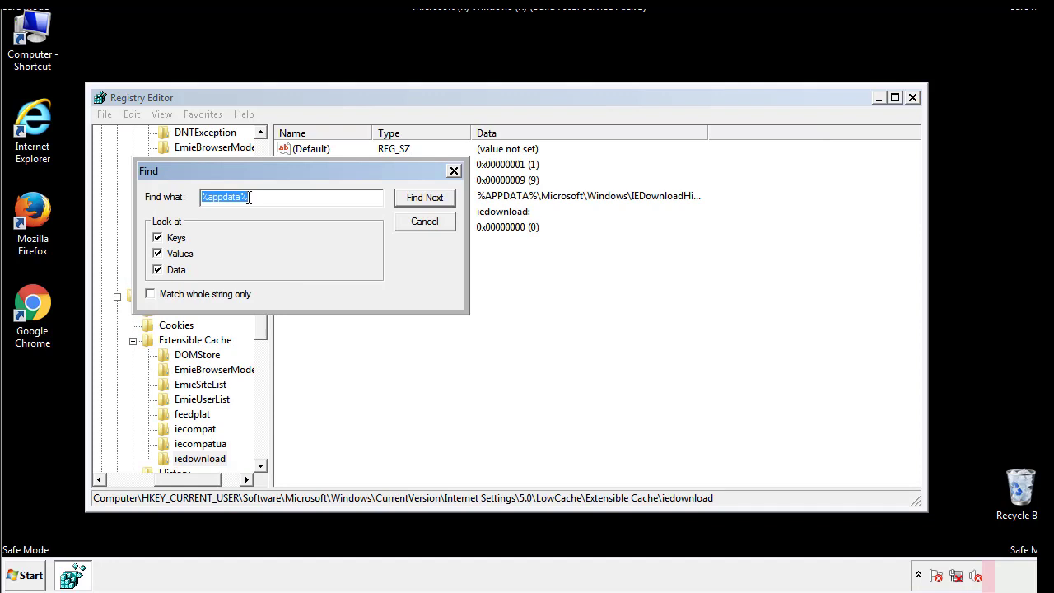
text(%temp%)
key(Return)
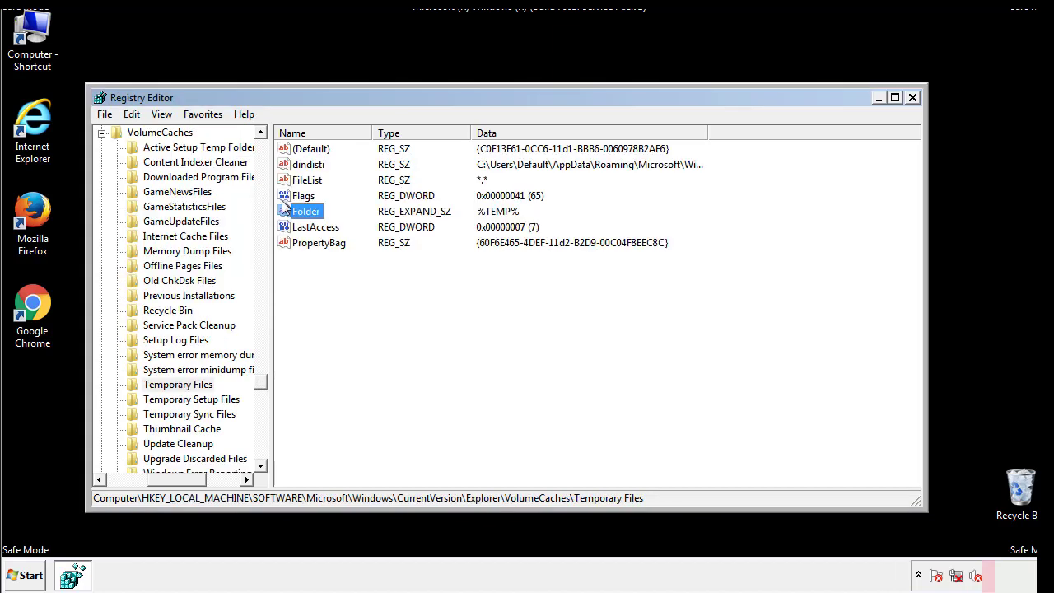
Step: Delete all values of the Temporary Files key under VolumeCaches and close the Registry Editor
click(418, 266)
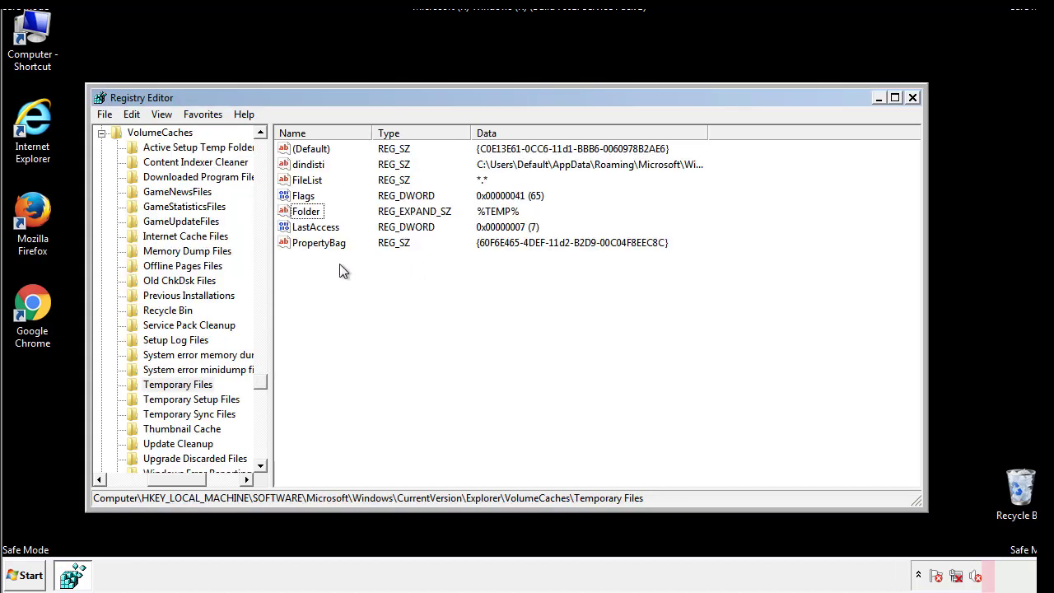
drag(338, 264, 301, 150)
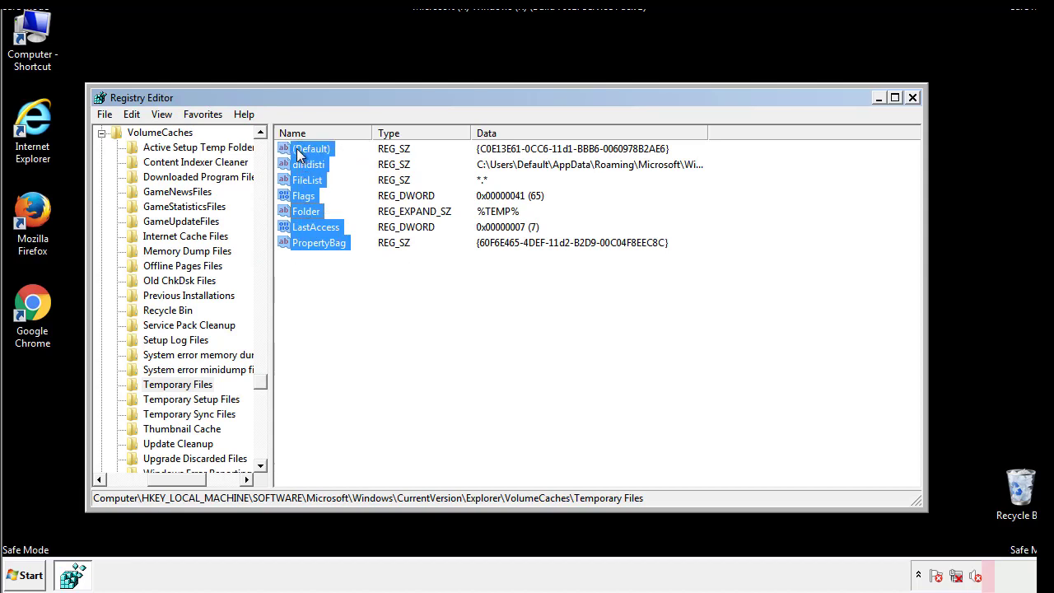
right_click(301, 155)
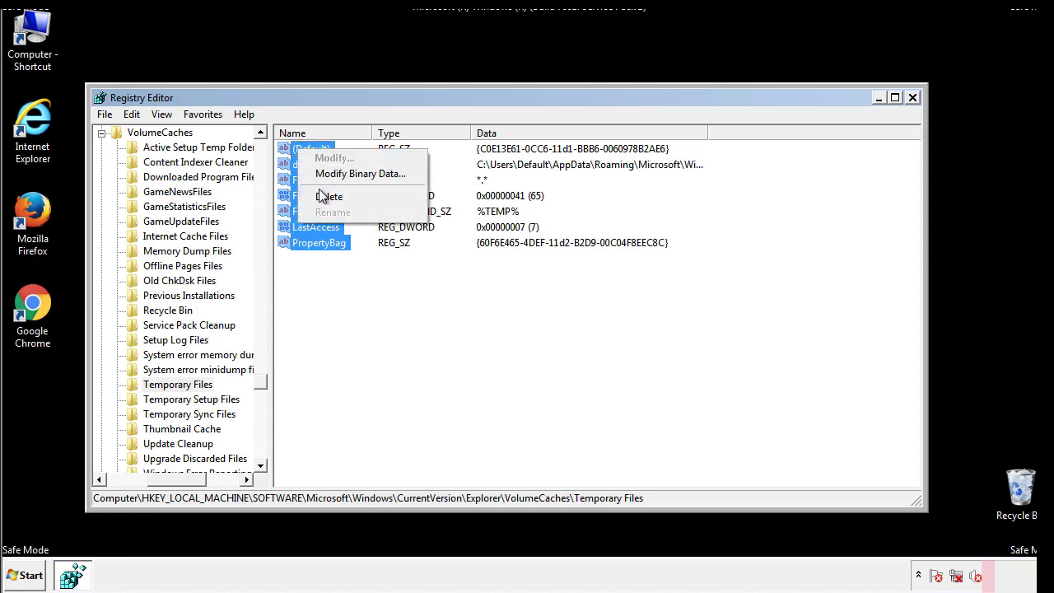
click(323, 197)
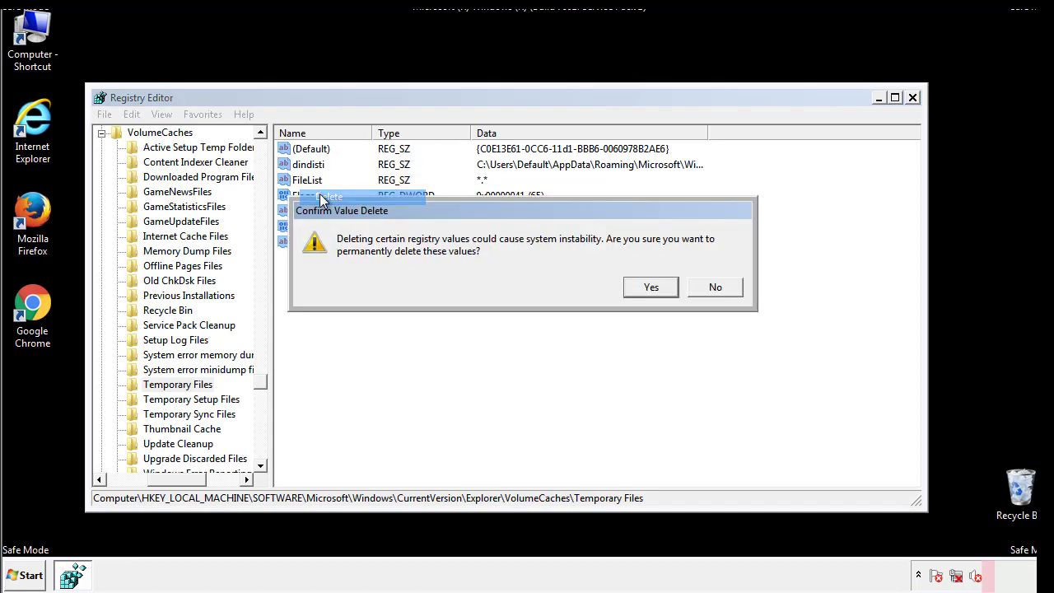
click(652, 286)
click(367, 203)
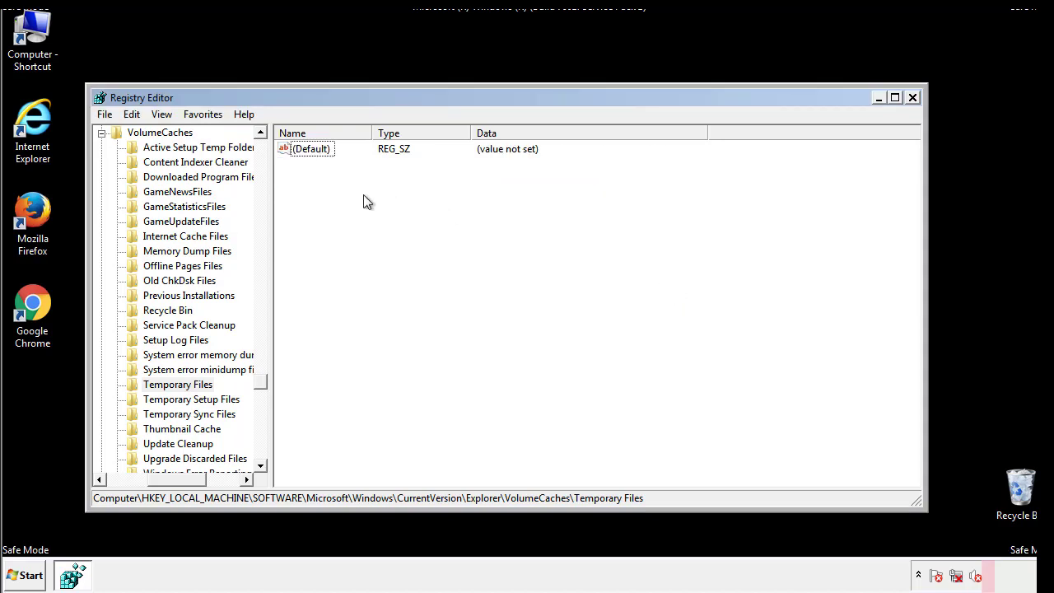
click(914, 98)
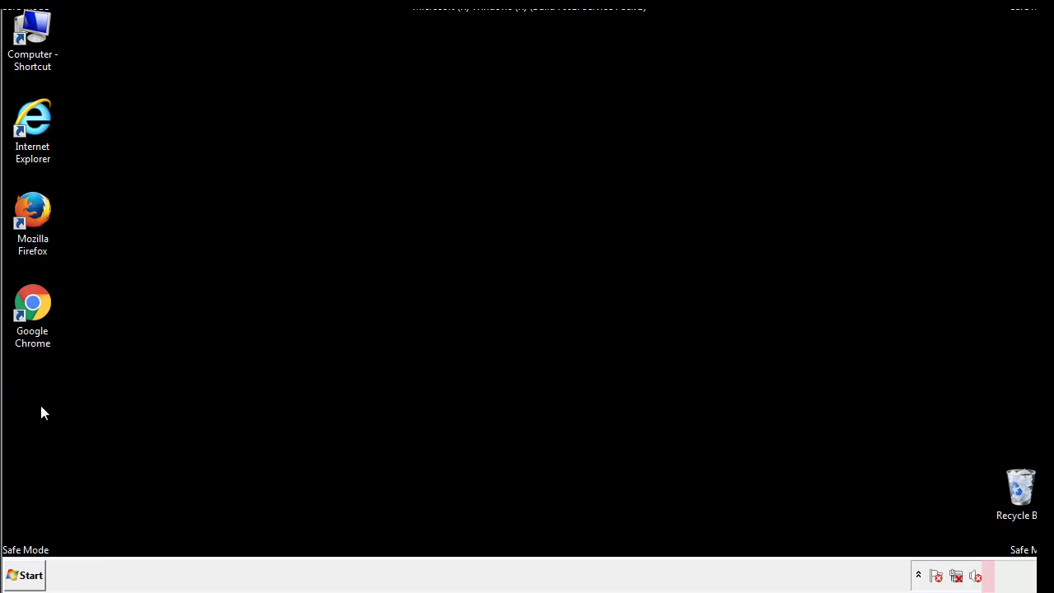
Step: Find msconfig through the Windows program search and launch it to open System Configuration
click(15, 578)
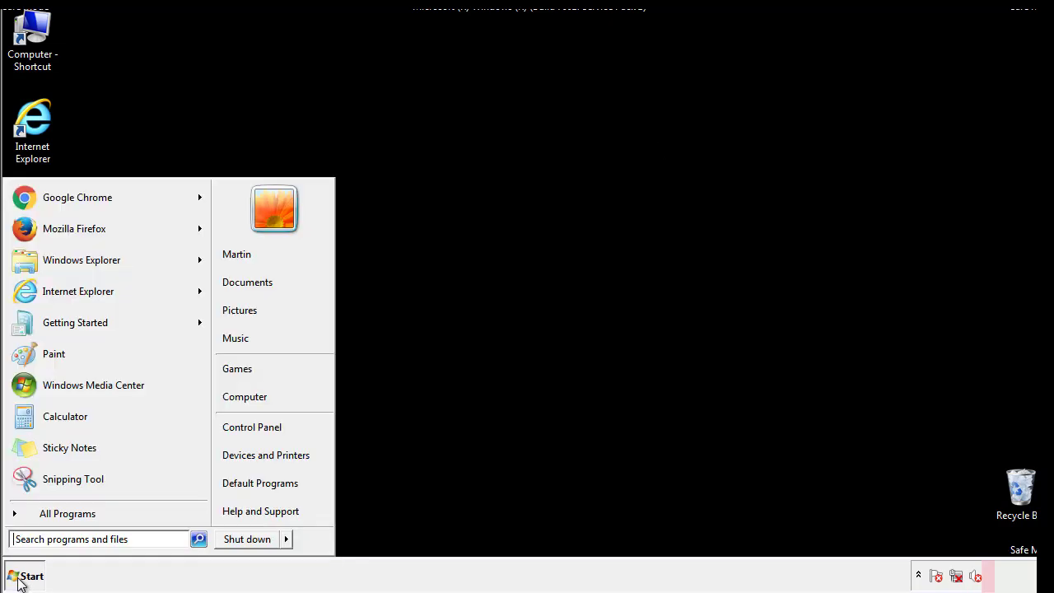
click(57, 539)
text(mscon)
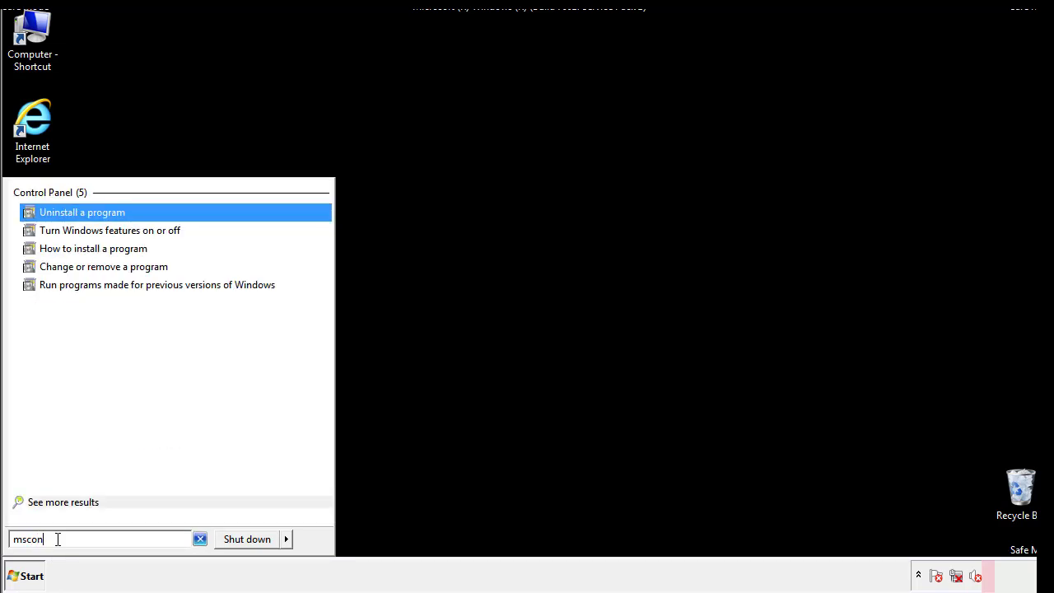
text(fig)
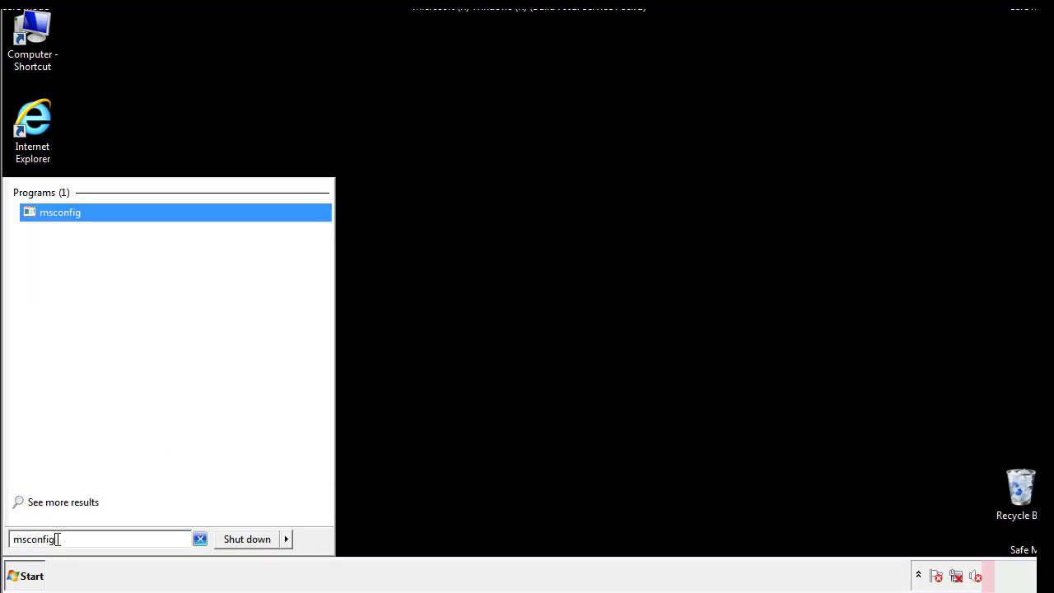
key(Return)
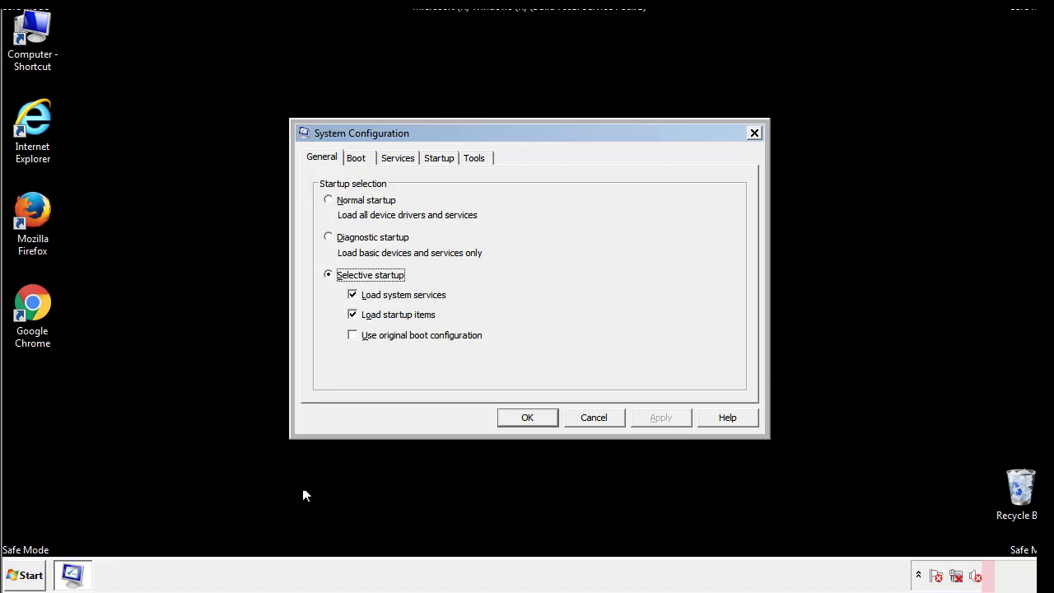
Step: Turn off Safe boot in the boot options, apply the change and restart the computer
click(360, 158)
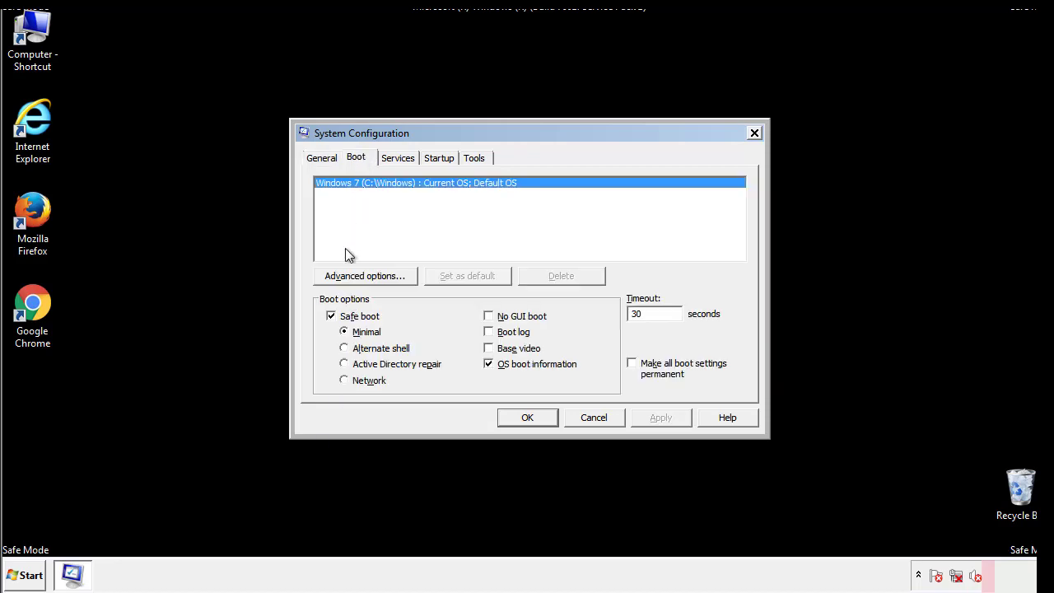
click(332, 318)
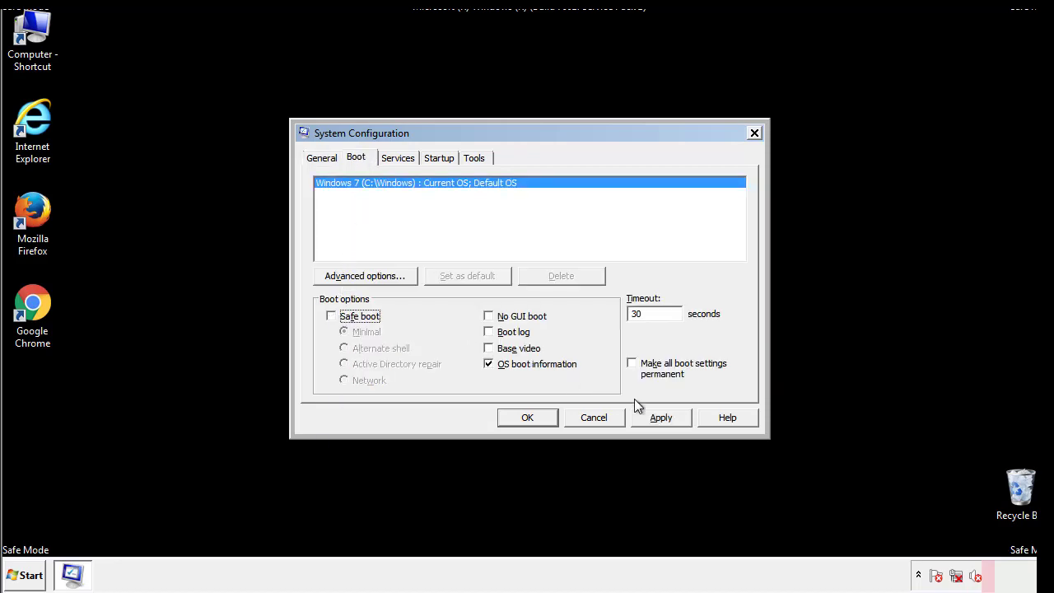
click(663, 417)
click(527, 418)
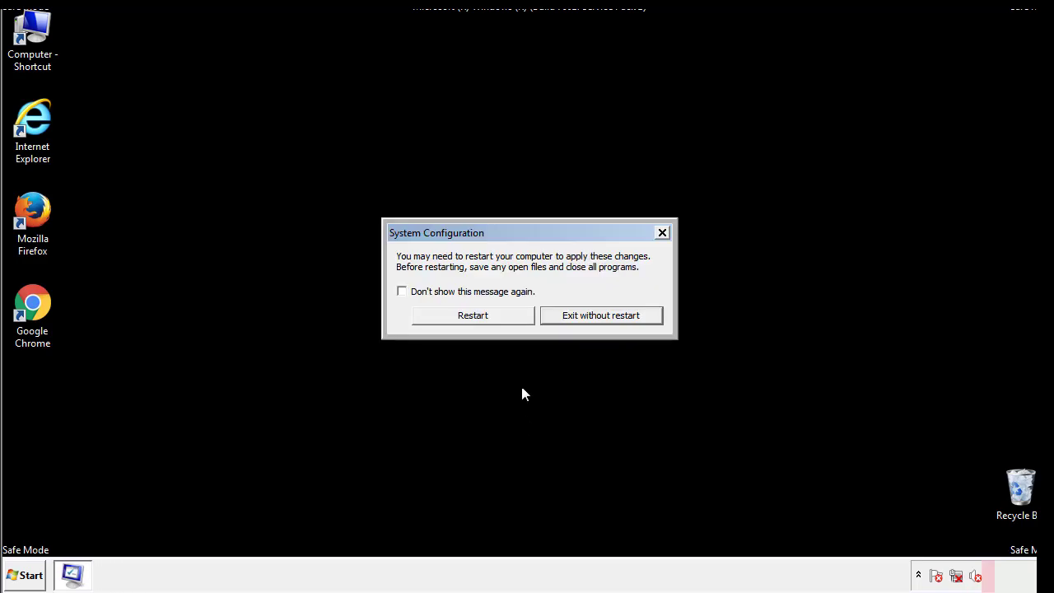
click(488, 322)
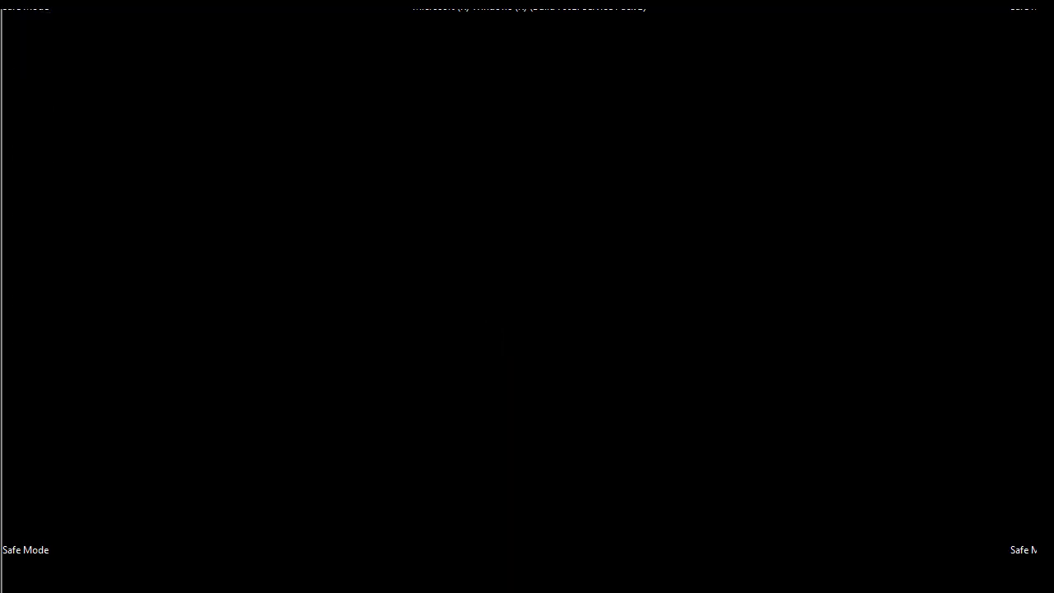